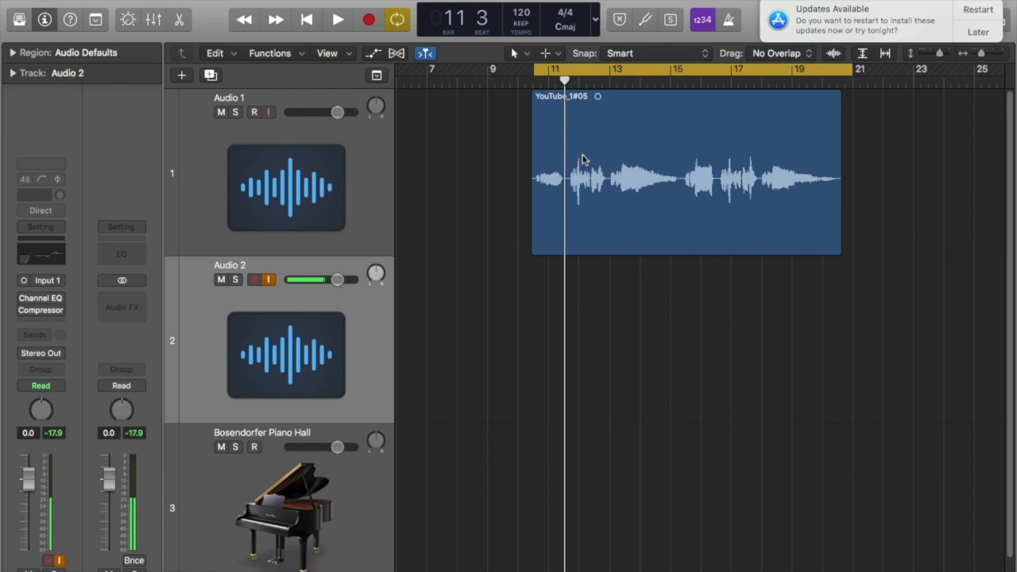
# Increase the vertical zoom of the tracks and play back the Audio 1 vocal region
pyautogui.click(941, 54)
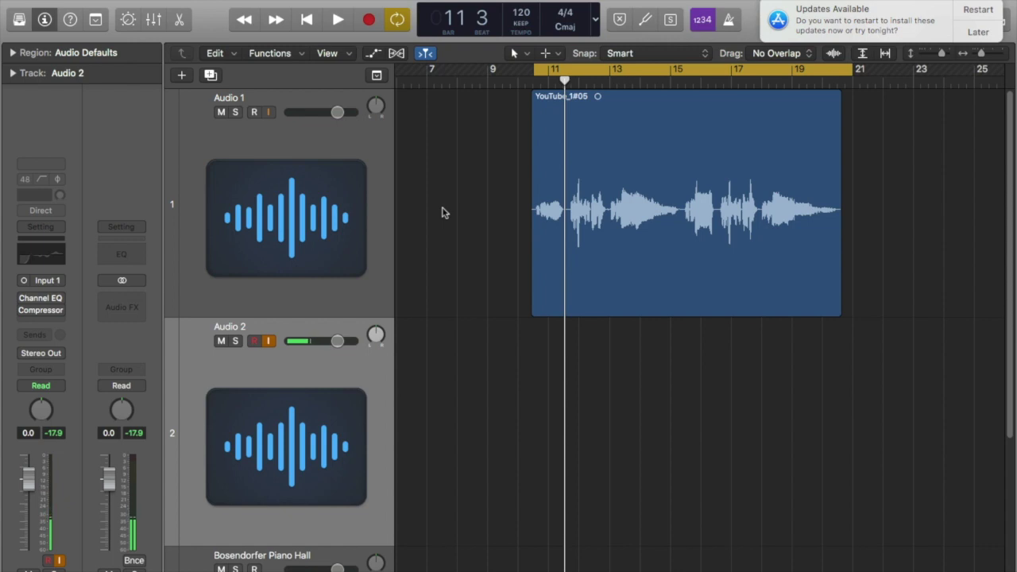
pyautogui.press('space')
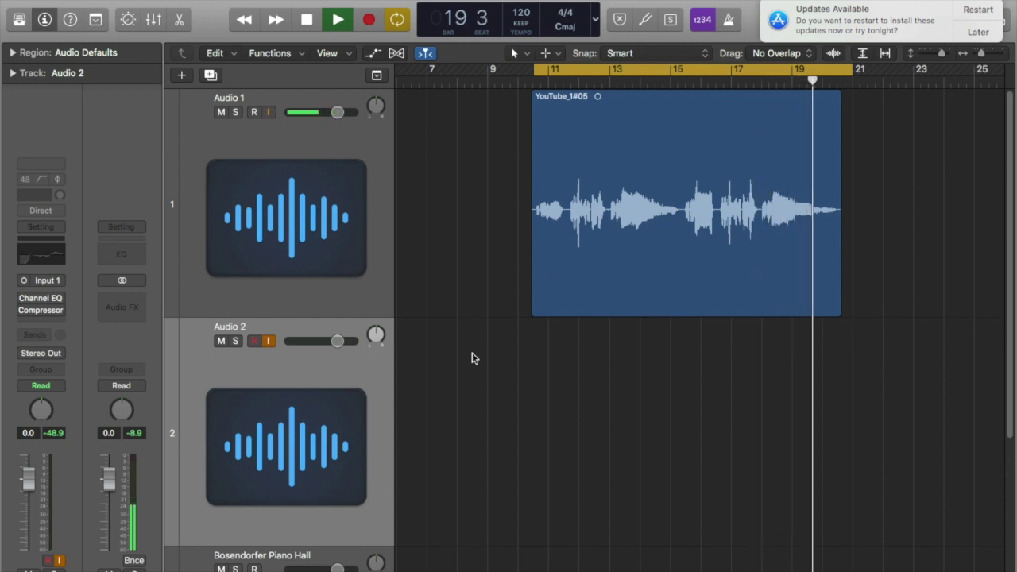
pyautogui.press('space')
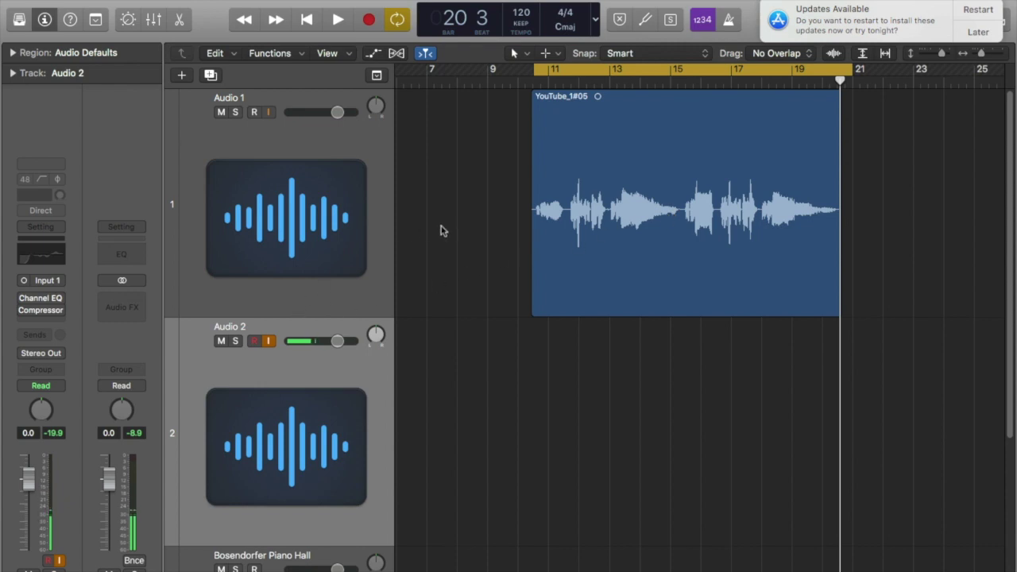
# Insert a mono Compressor on the Audio 1 track and position its window over the workspace
pyautogui.click(341, 147)
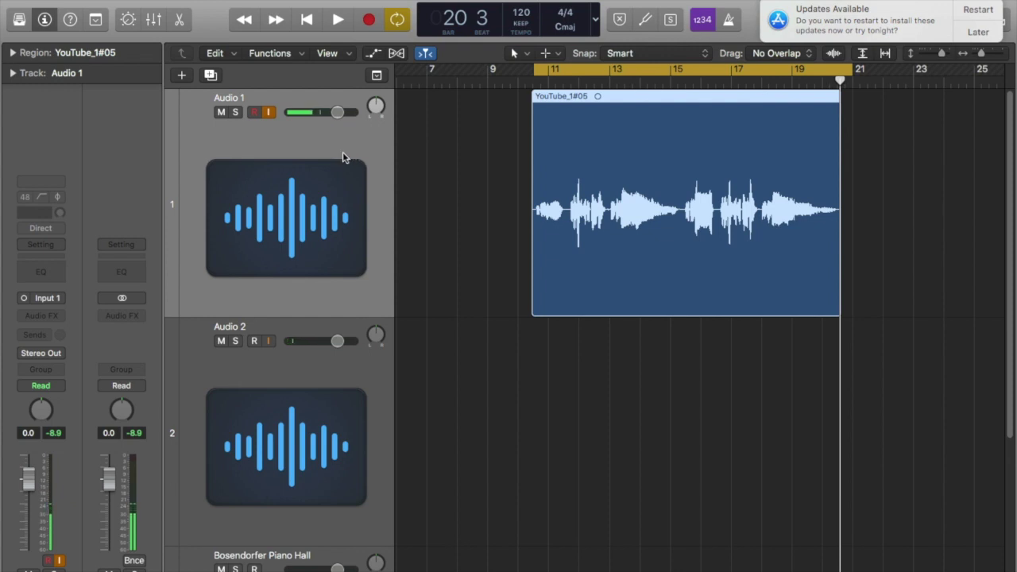
pyautogui.click(43, 317)
pyautogui.moveTo(85, 377)
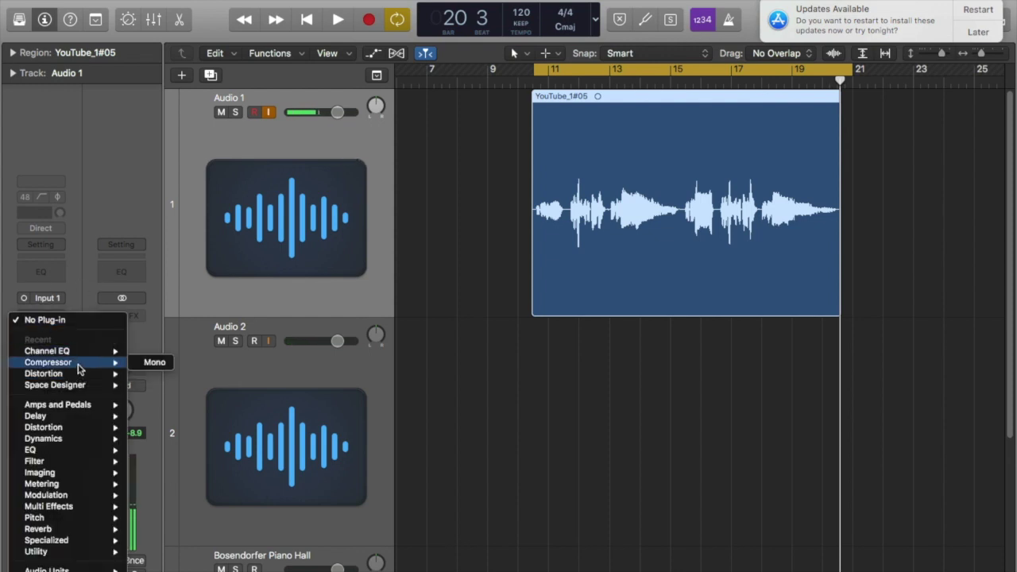
pyautogui.click(140, 363)
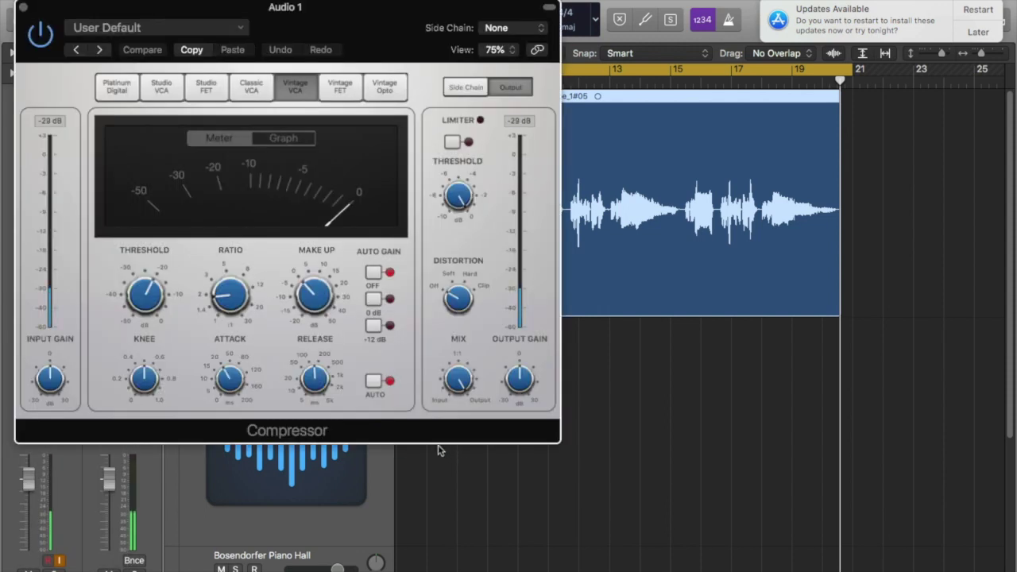
pyautogui.moveTo(347, 21); pyautogui.dragTo(432, 75)
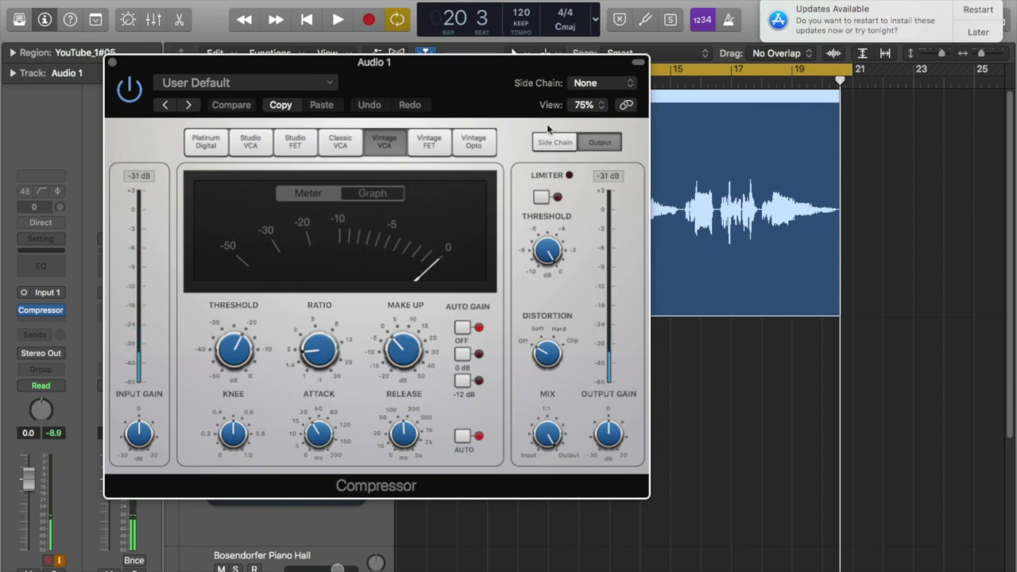
pyautogui.moveTo(464, 82); pyautogui.dragTo(494, 93)
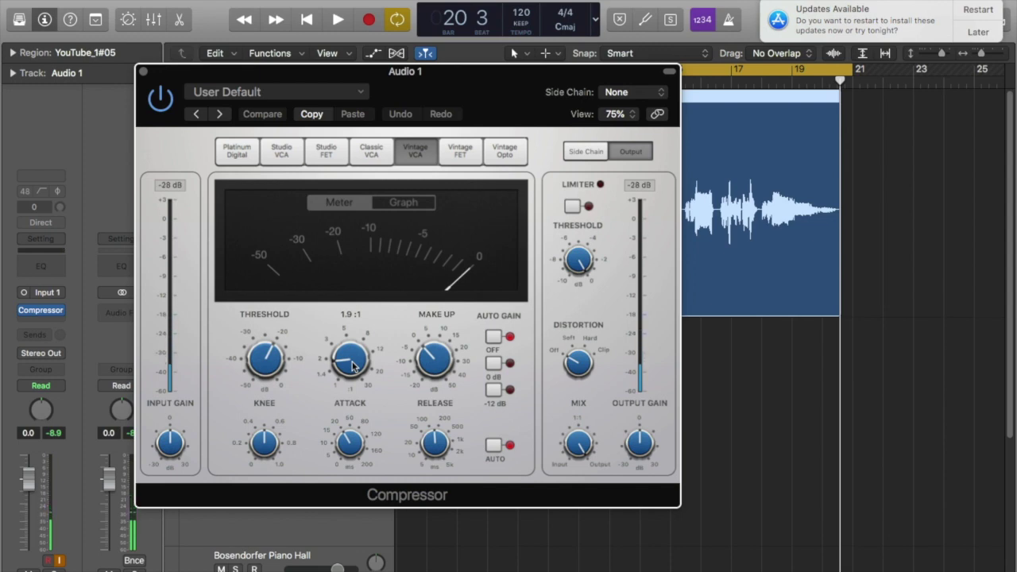
# Raise the compressor's ratio to about 3.1:1
pyautogui.moveTo(352, 364); pyautogui.dragTo(351, 356)
pyautogui.moveTo(350, 317); pyautogui.dragTo(351, 313)
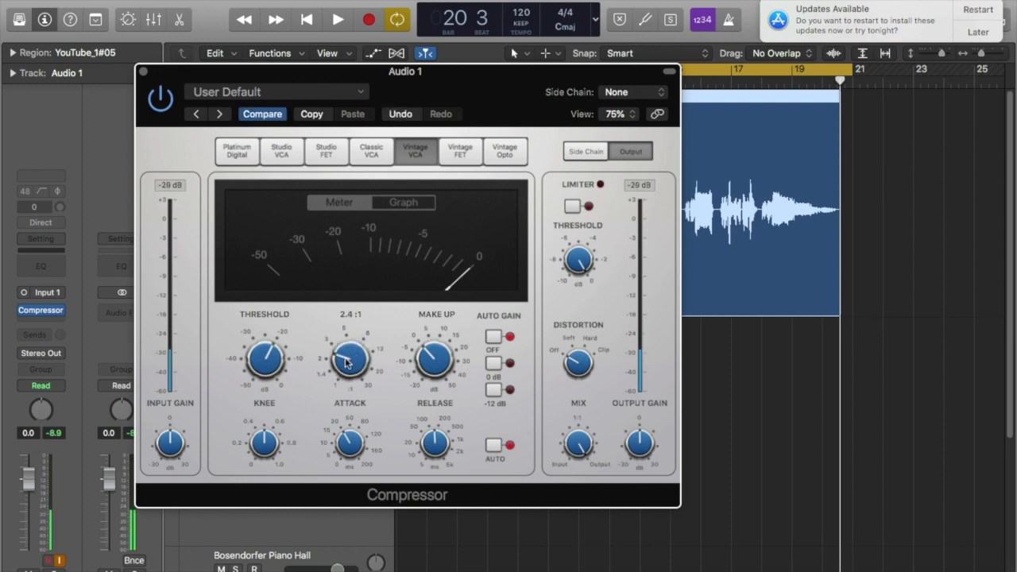
pyautogui.moveTo(272, 348)
pyautogui.moveTo(342, 362)
pyautogui.scroll(2, 351, 364)
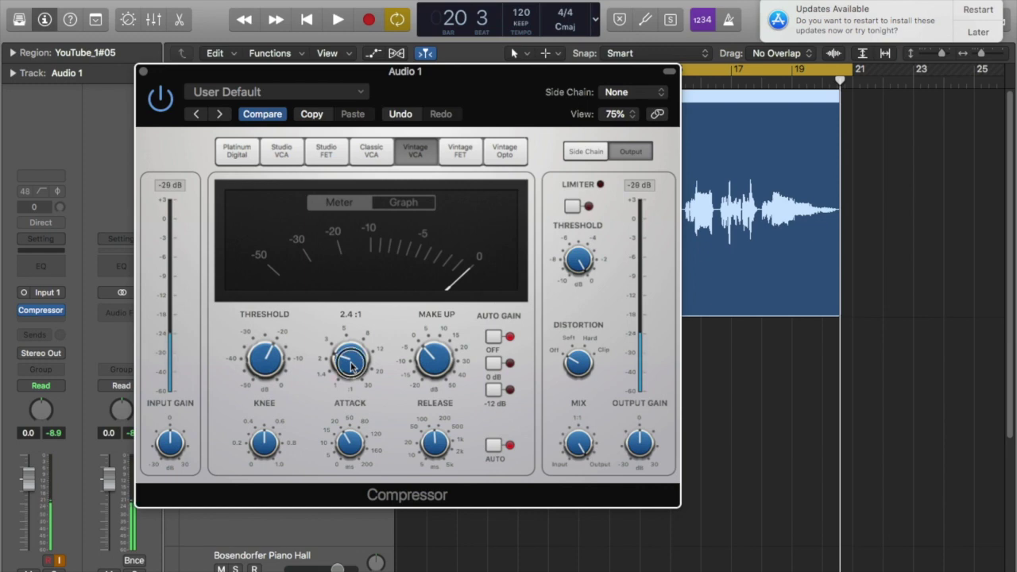
pyautogui.scroll(5, 351, 364)
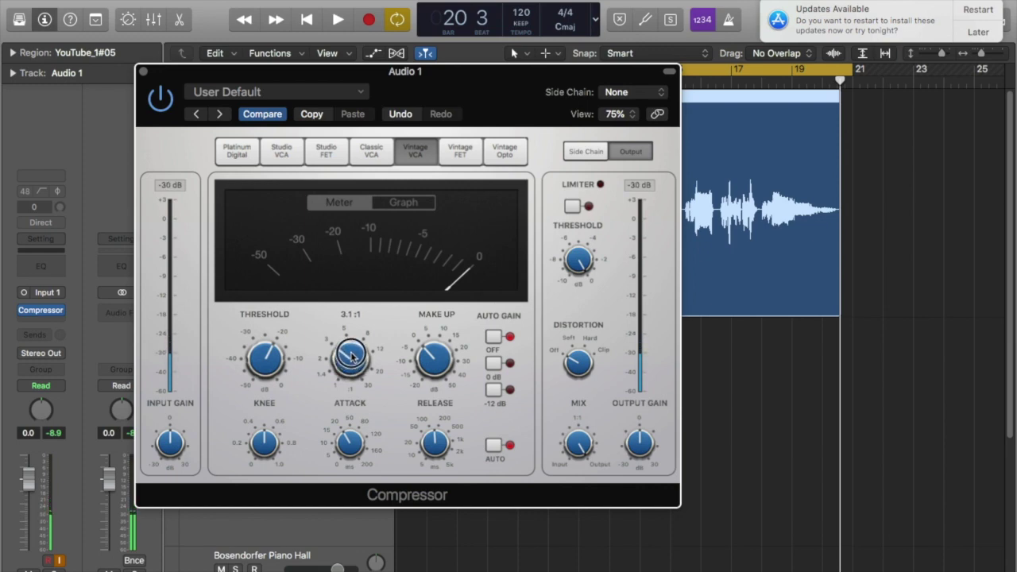
pyautogui.scroll(3, 352, 355)
pyautogui.moveTo(306, 378)
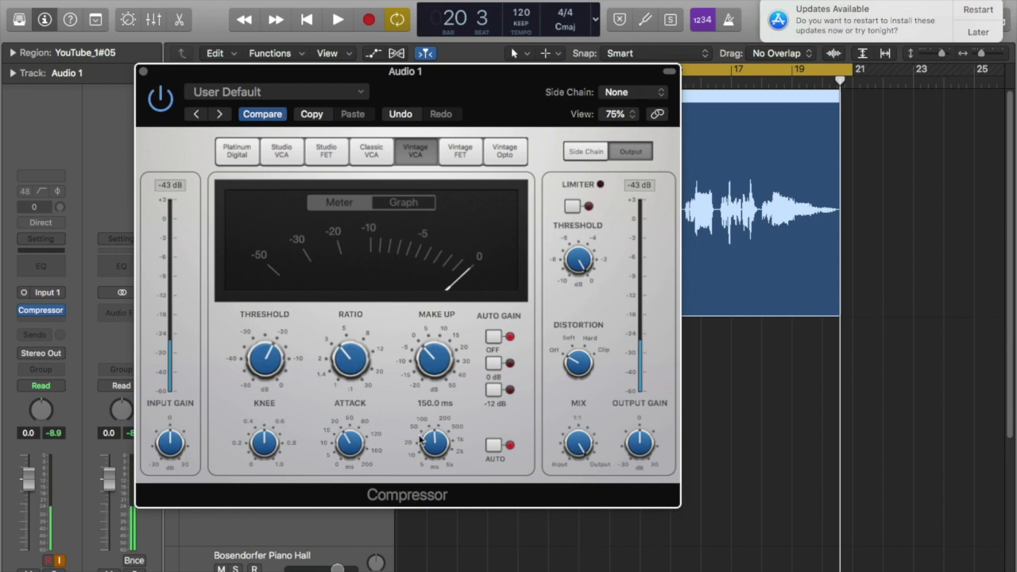
# Try attack times up to 197 ms, settle the attack near 10 ms, and set the release to 9.5 ms
pyautogui.moveTo(353, 449)
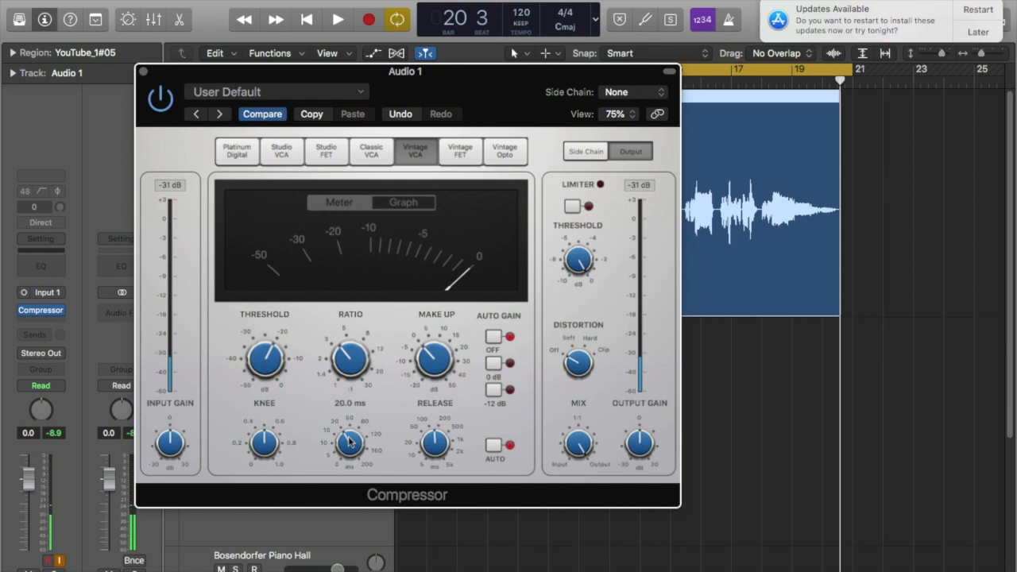
pyautogui.moveTo(348, 441); pyautogui.dragTo(363, 495)
pyautogui.moveTo(351, 451); pyautogui.dragTo(356, 347)
pyautogui.moveTo(368, 413)
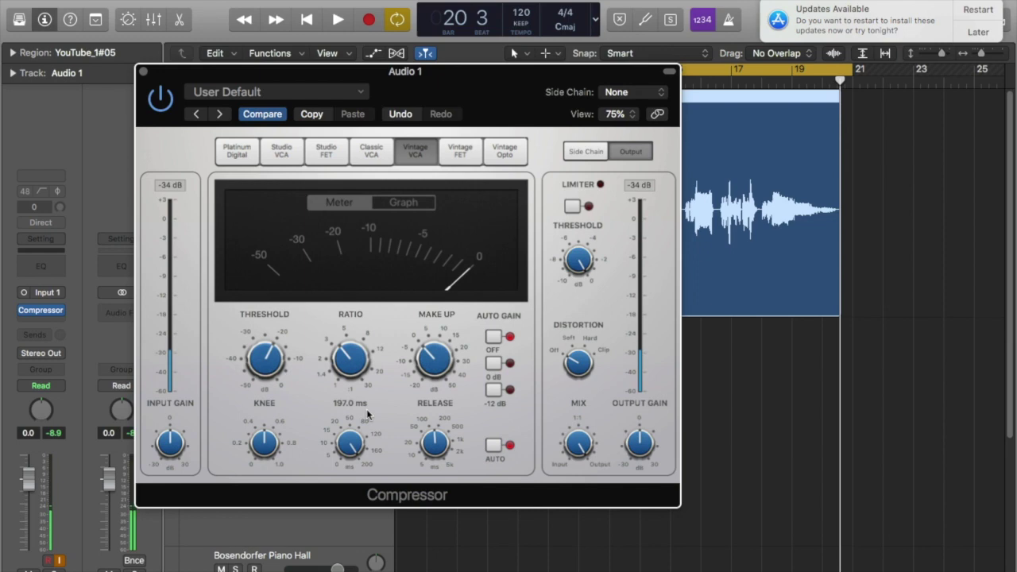
pyautogui.moveTo(349, 447); pyautogui.dragTo(349, 506)
pyautogui.moveTo(434, 445)
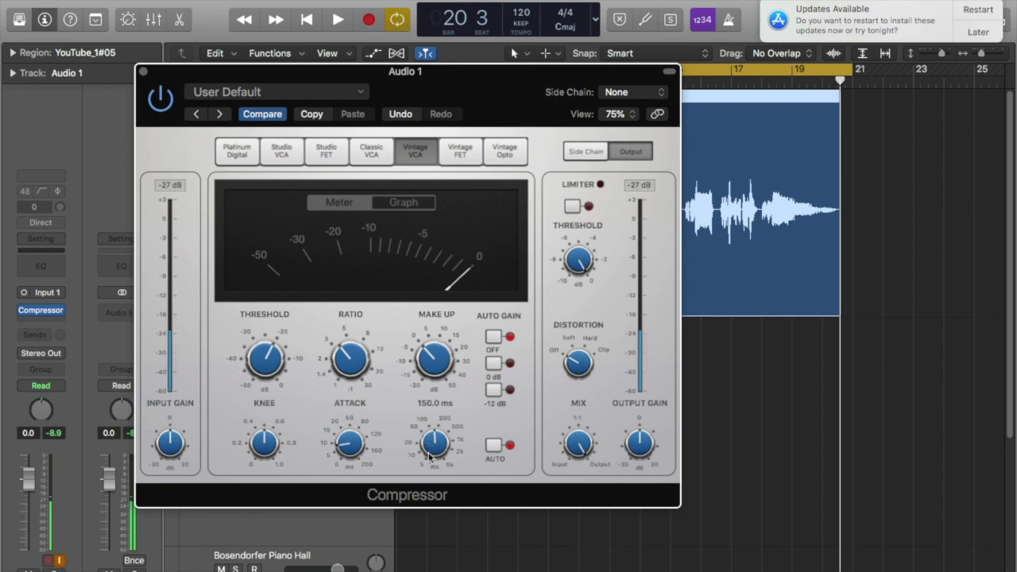
pyautogui.moveTo(433, 441); pyautogui.dragTo(438, 481)
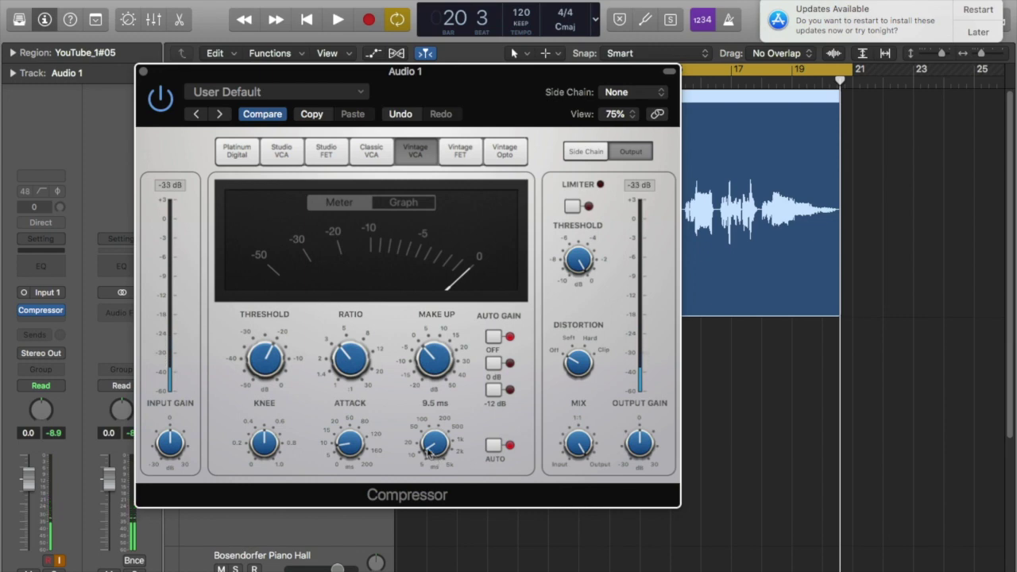
# Lower the compressor's ratio to its minimum and raise the threshold to -6.5 dB
pyautogui.moveTo(475, 87); pyautogui.dragTo(360, 52)
pyautogui.moveTo(224, 356); pyautogui.dragTo(204, 381)
pyautogui.moveTo(155, 342); pyautogui.dragTo(157, 317)
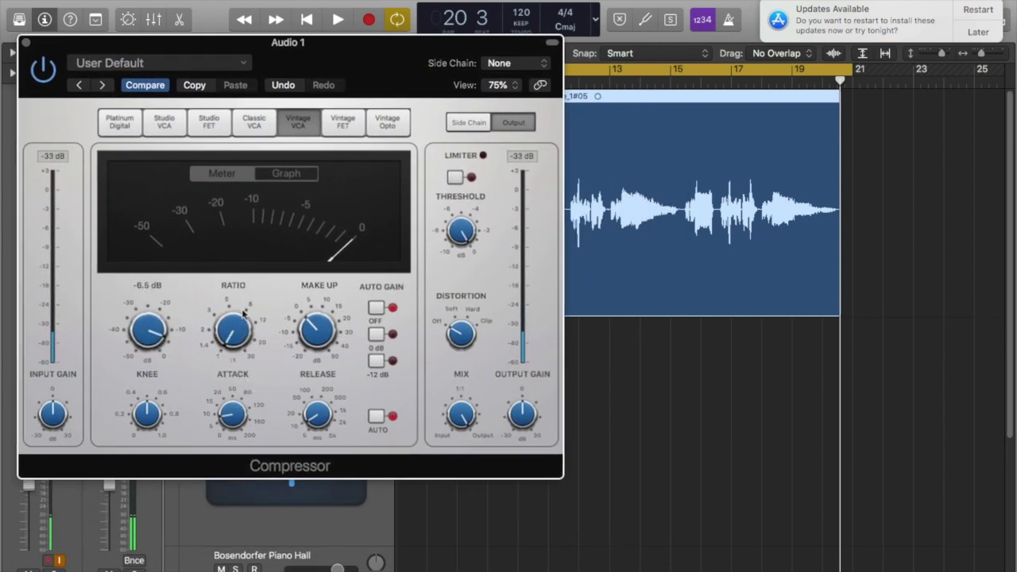
# Shrink the Compressor window to 65% and place it clear of the Audio 1 region
pyautogui.moveTo(385, 63); pyautogui.dragTo(326, 86)
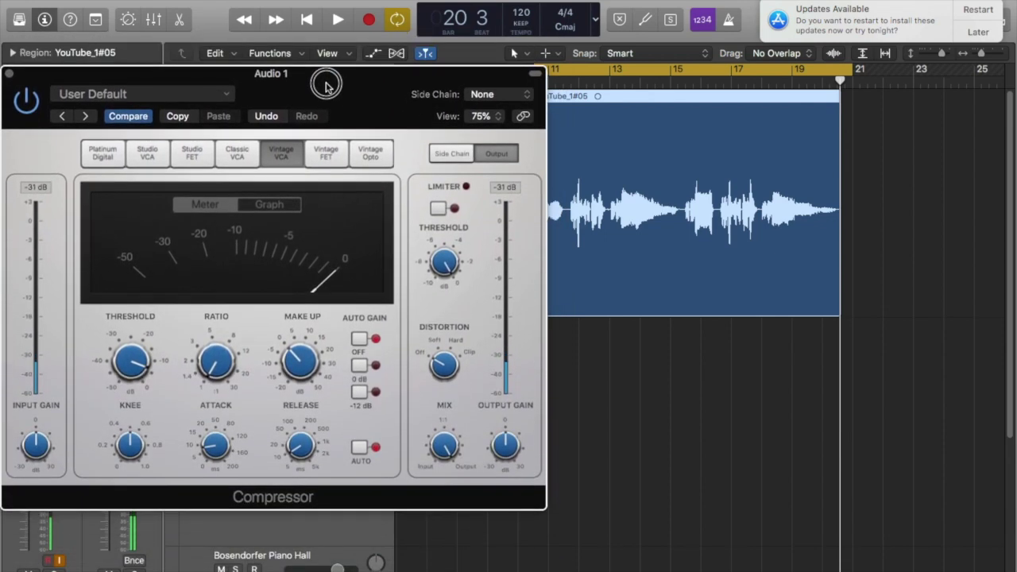
pyautogui.moveTo(540, 249); pyautogui.dragTo(395, 78)
pyautogui.moveTo(523, 510); pyautogui.dragTo(446, 453)
pyautogui.moveTo(369, 73); pyautogui.dragTo(388, 38)
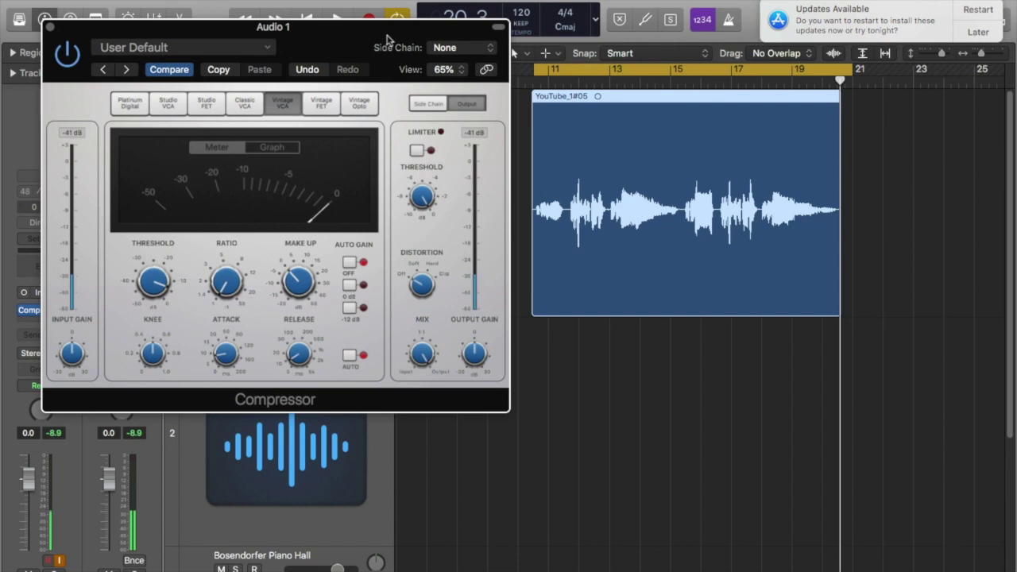
# Play the opening of the Audio 1 region while watching the compressor's gain reduction meter
pyautogui.press('space')
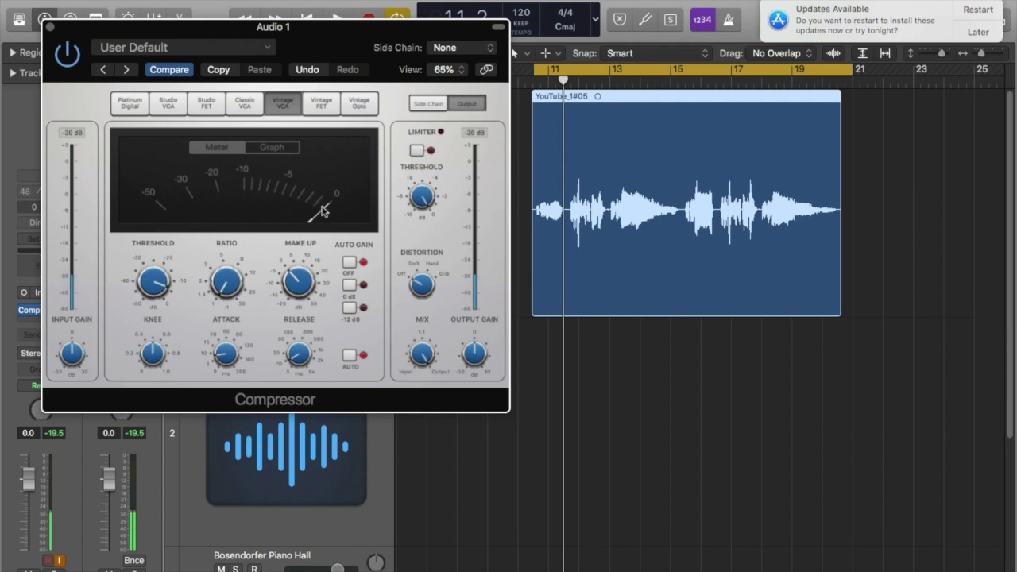
pyautogui.press('space')
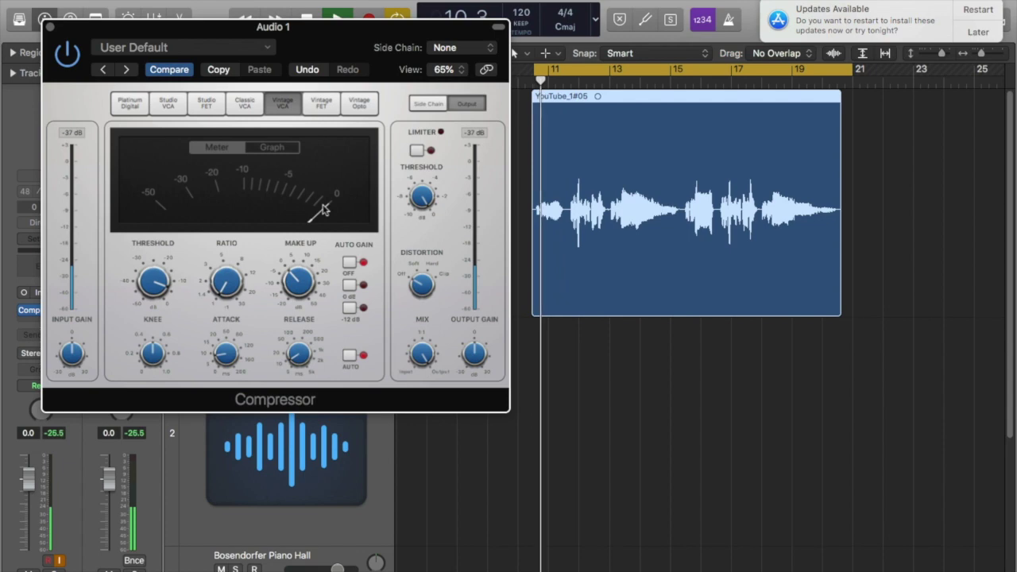
pyautogui.press('space')
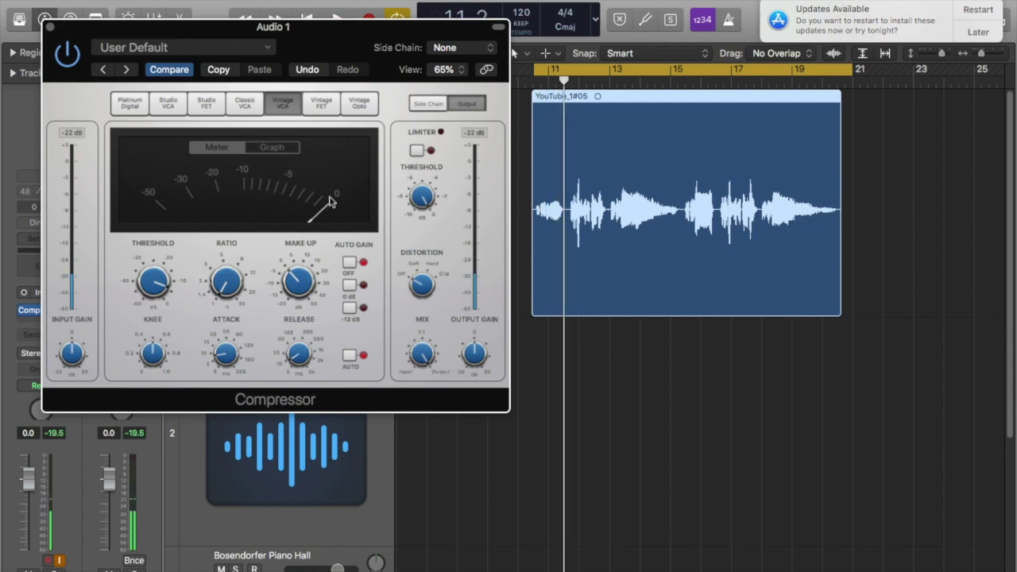
# Set the compressor's ratio to 1.8:1 and lower its threshold to -32.5 dB while playing the region
pyautogui.click(225, 270)
pyautogui.moveTo(225, 270); pyautogui.dragTo(227, 262)
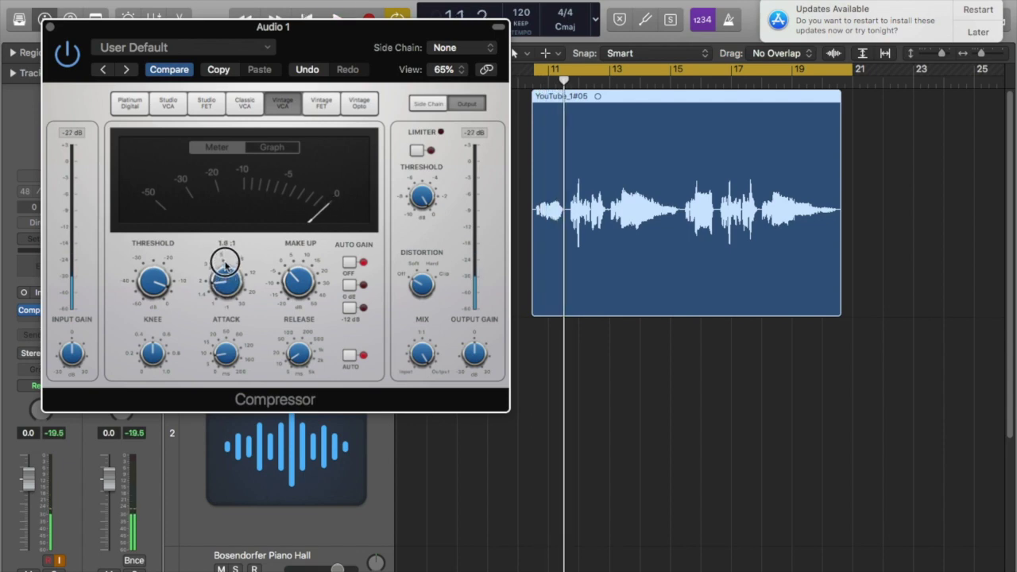
pyautogui.moveTo(159, 285); pyautogui.dragTo(171, 340)
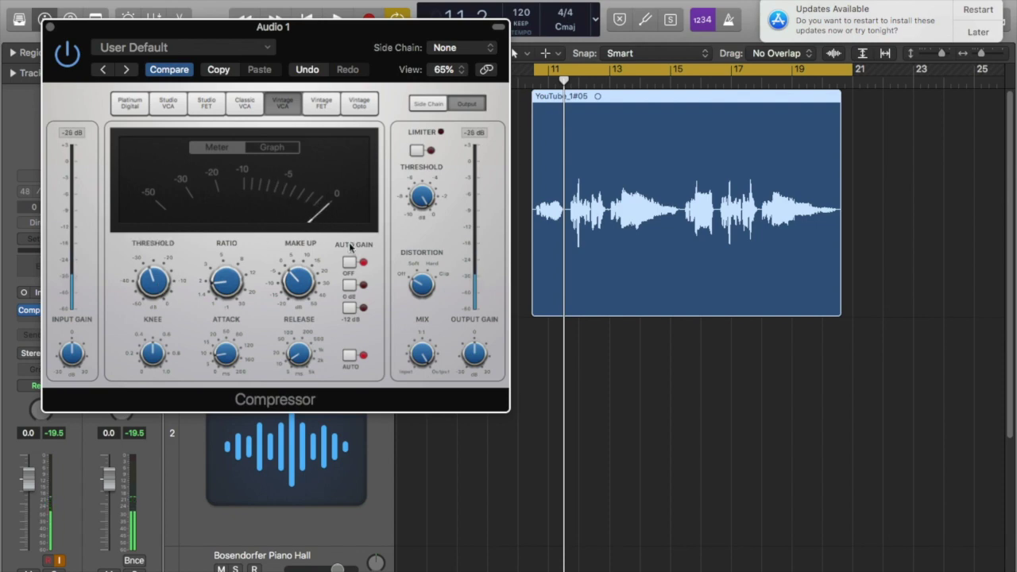
pyautogui.press('space')
pyautogui.moveTo(167, 296); pyautogui.dragTo(156, 297)
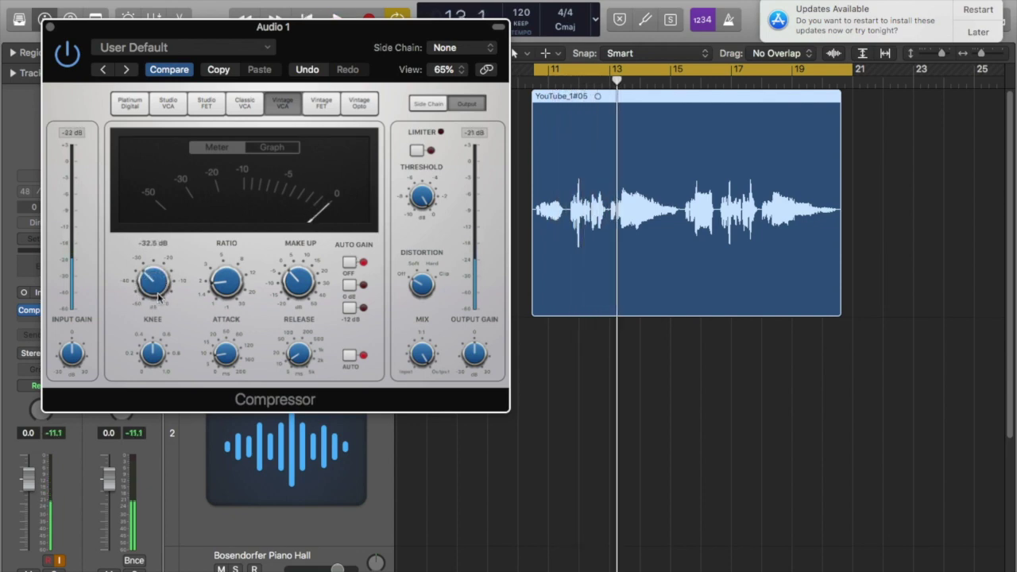
pyautogui.moveTo(307, 265)
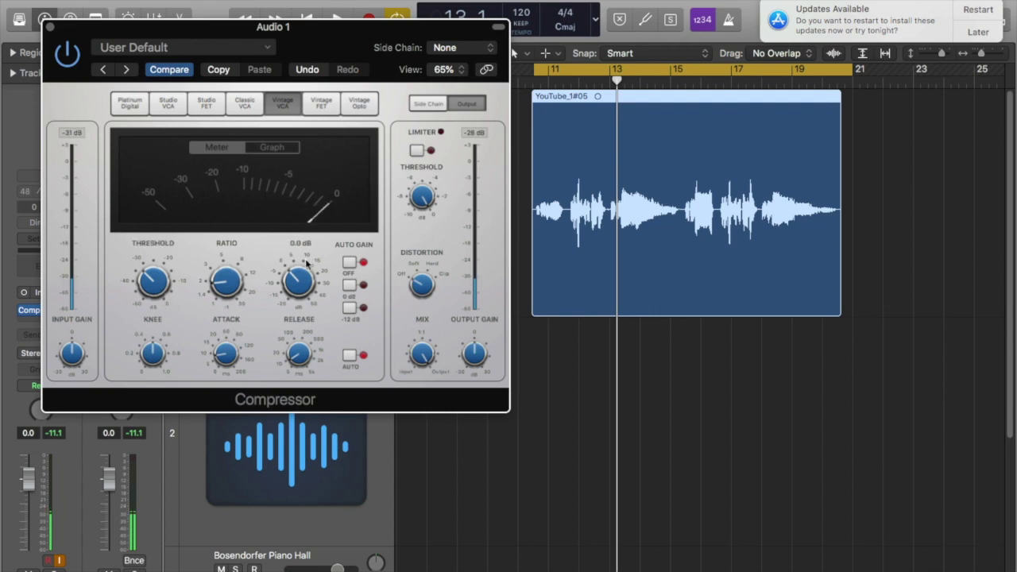
pyautogui.moveTo(161, 294)
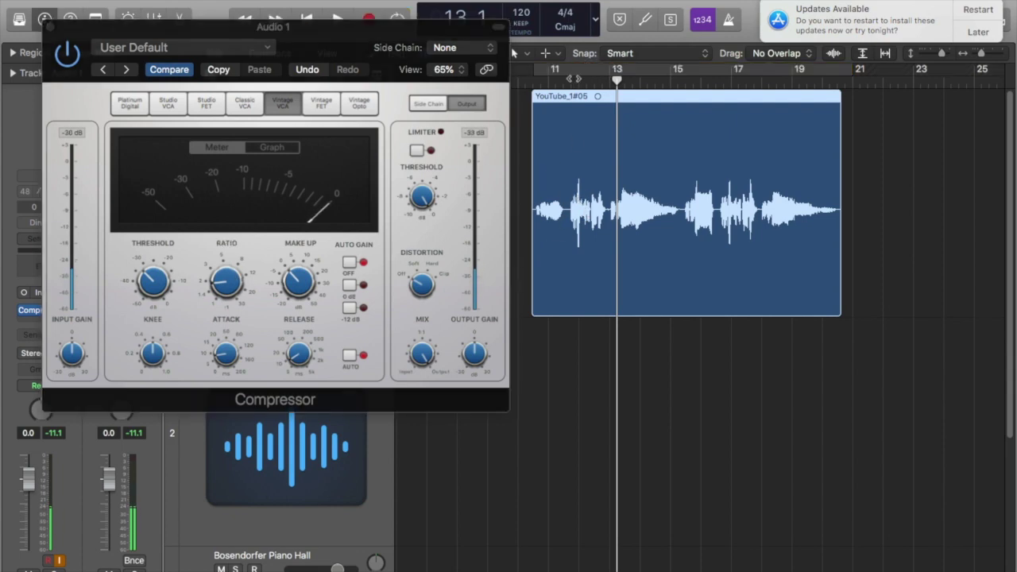
# Replace the cycle range with a short loop from about mid-bar 11 to late bar 12 and play it
pyautogui.click(577, 76)
pyautogui.click(577, 75)
pyautogui.click(578, 76)
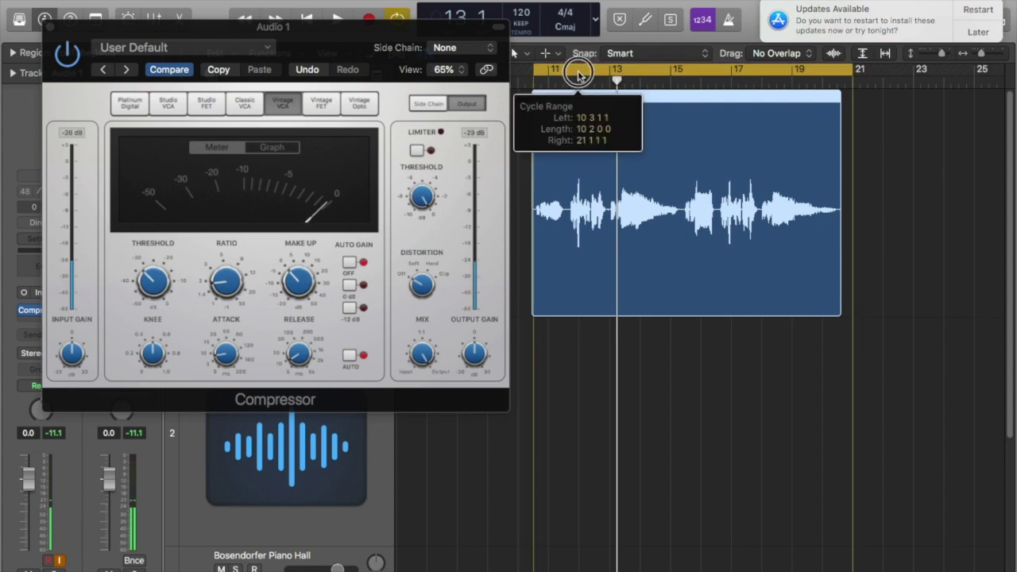
pyautogui.click(583, 74)
pyautogui.click(586, 73)
pyautogui.click(586, 73)
pyautogui.moveTo(586, 73)
pyautogui.mouseDown()
pyautogui.moveTo(629, 69)
pyautogui.moveTo(588, 89)
pyautogui.moveTo(584, 73)
pyautogui.mouseUp()
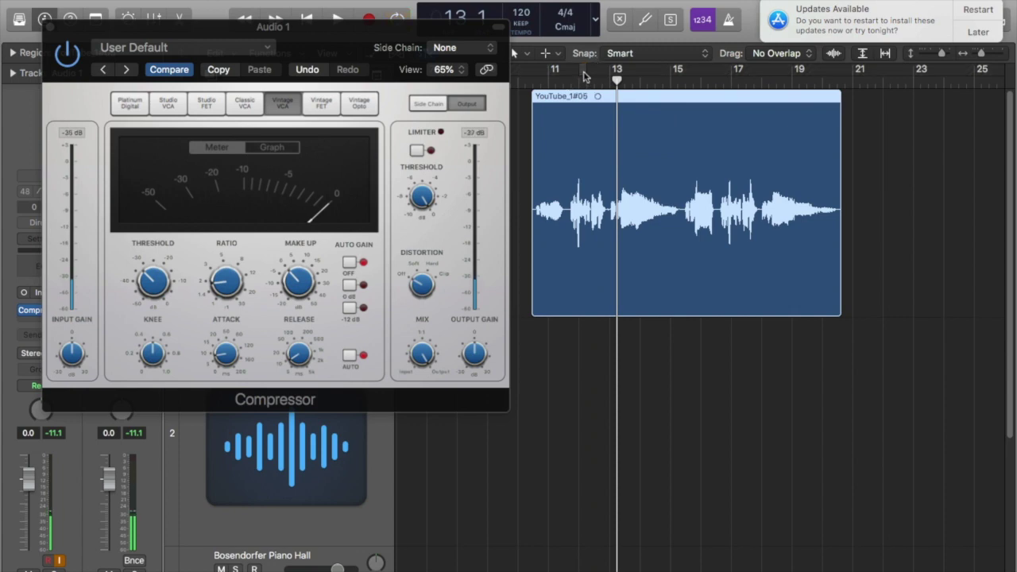
pyautogui.moveTo(584, 73); pyautogui.dragTo(578, 74)
pyautogui.press('space')
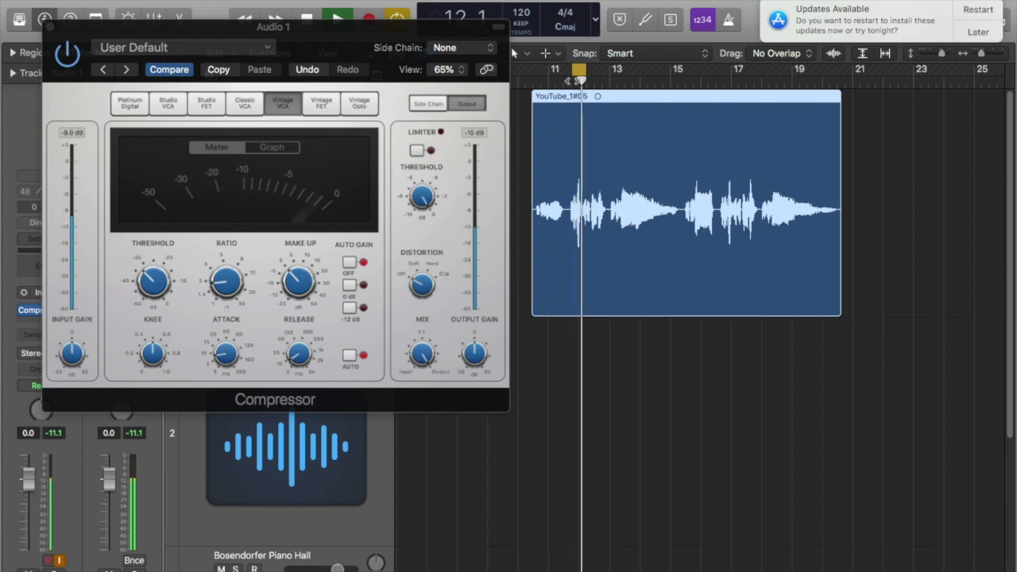
pyautogui.press('space')
pyautogui.moveTo(584, 71)
pyautogui.mouseDown()
pyautogui.moveTo(601, 78)
pyautogui.moveTo(570, 70)
pyautogui.mouseUp()
pyautogui.press('space')
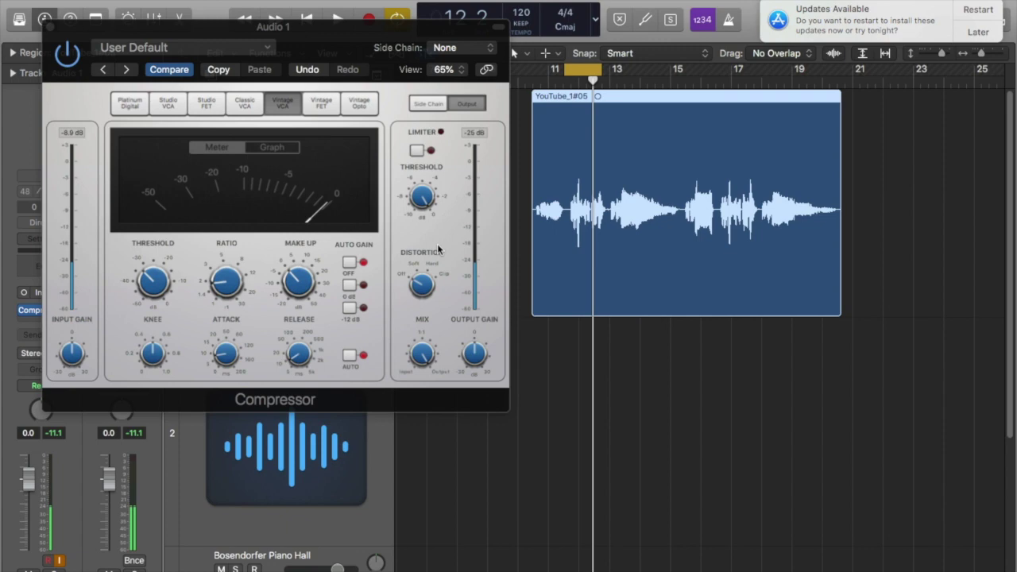
# Set the compressor's threshold to -27 dB and replay the looped vocal peak
pyautogui.click(153, 290)
pyautogui.moveTo(152, 290); pyautogui.dragTo(155, 285)
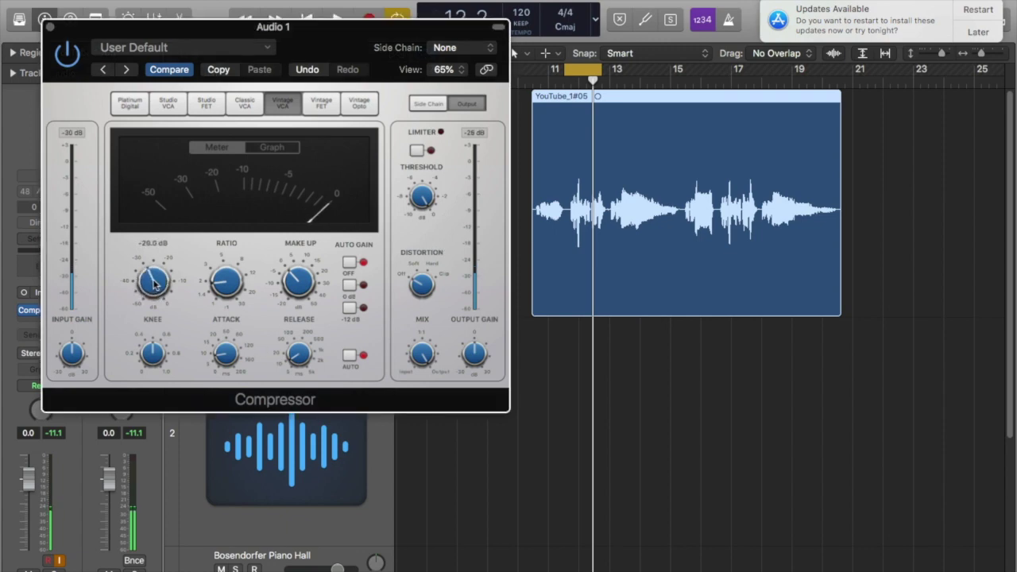
pyautogui.click(155, 284)
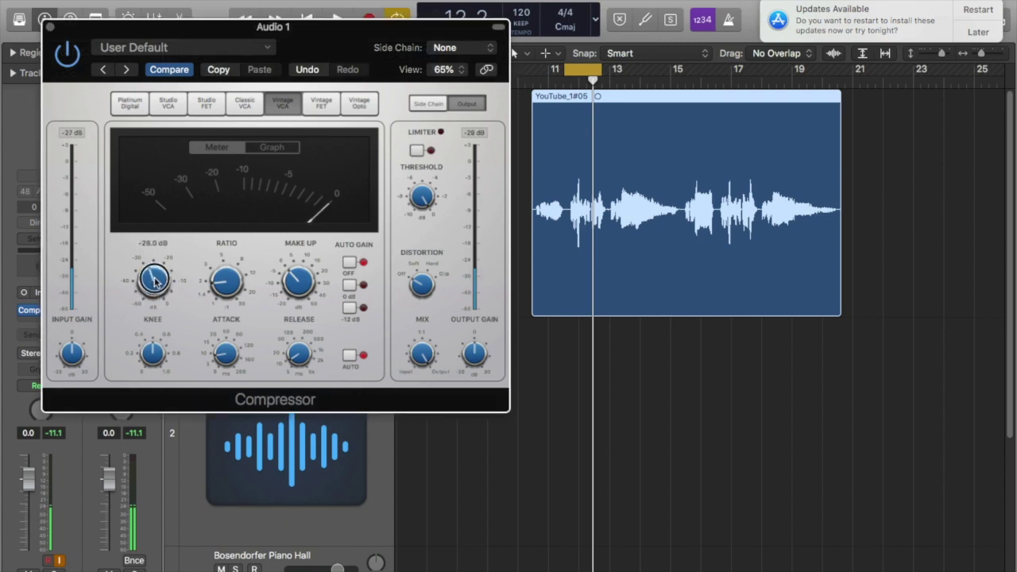
pyautogui.moveTo(154, 278); pyautogui.dragTo(156, 274)
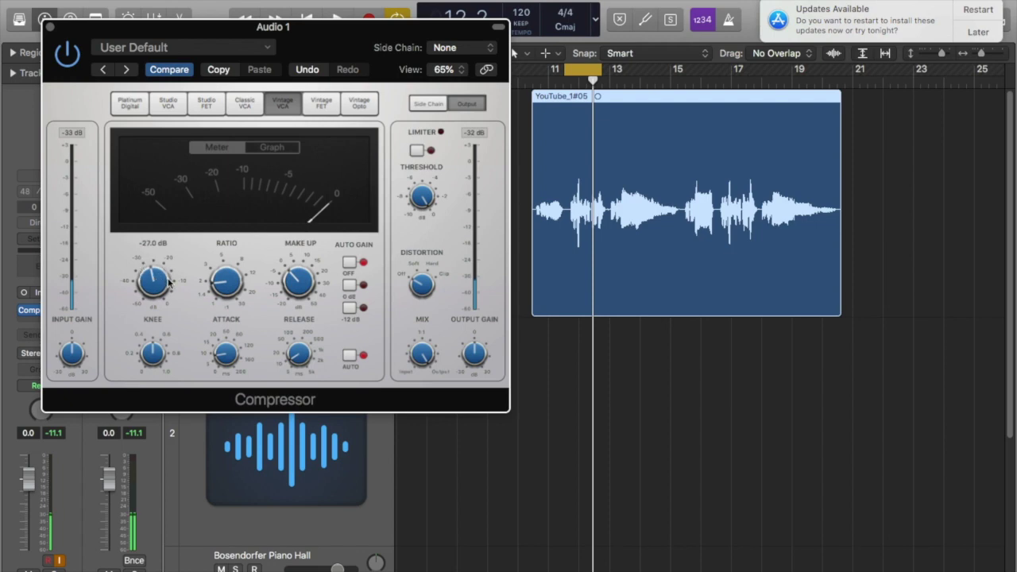
pyautogui.press('space')
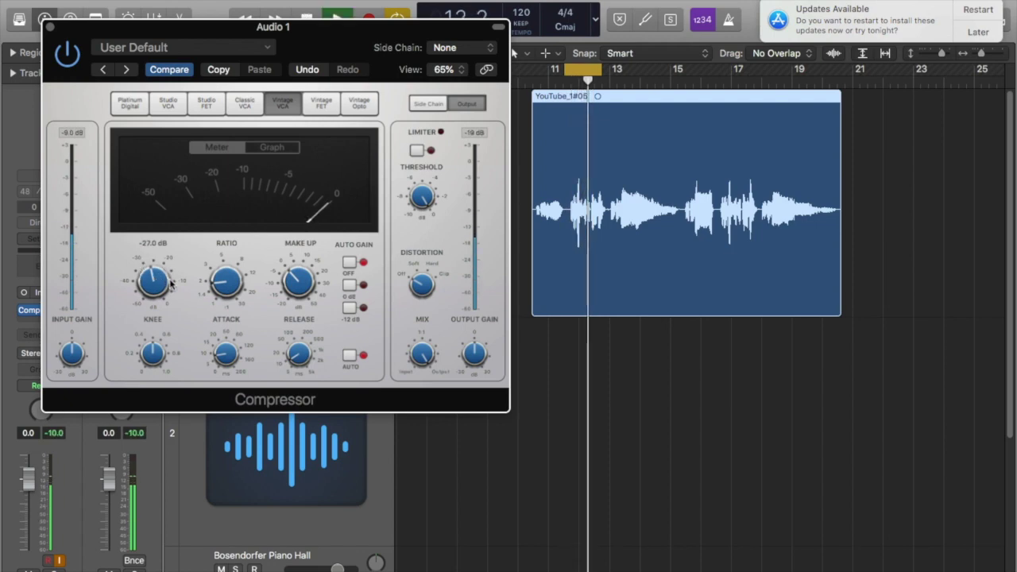
# Stop playback, lower the compressor's threshold to -27.5 dB and raise its ratio to 3.1:1
pyautogui.press('space')
pyautogui.moveTo(163, 285); pyautogui.dragTo(162, 285)
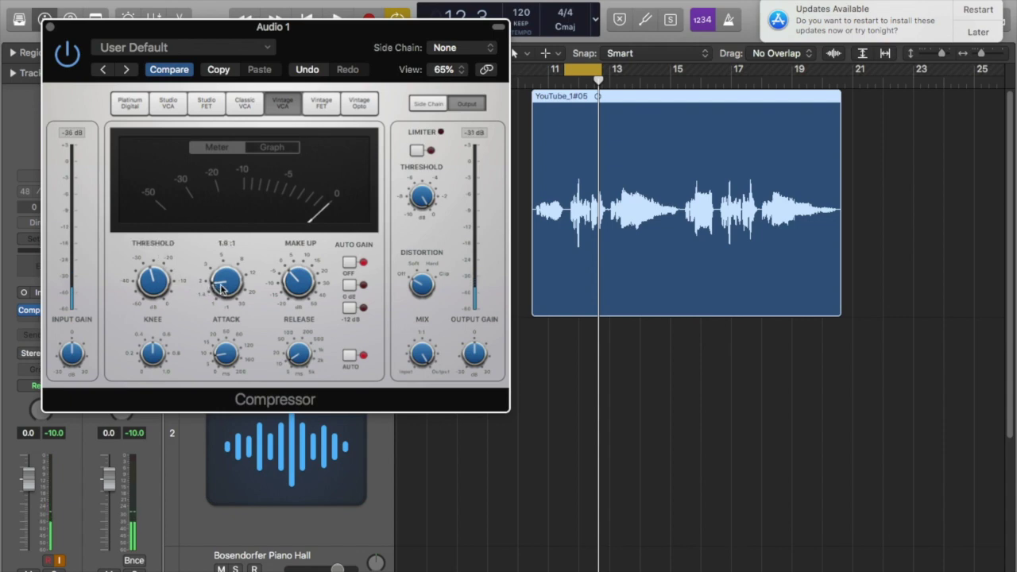
pyautogui.moveTo(221, 291); pyautogui.dragTo(223, 274)
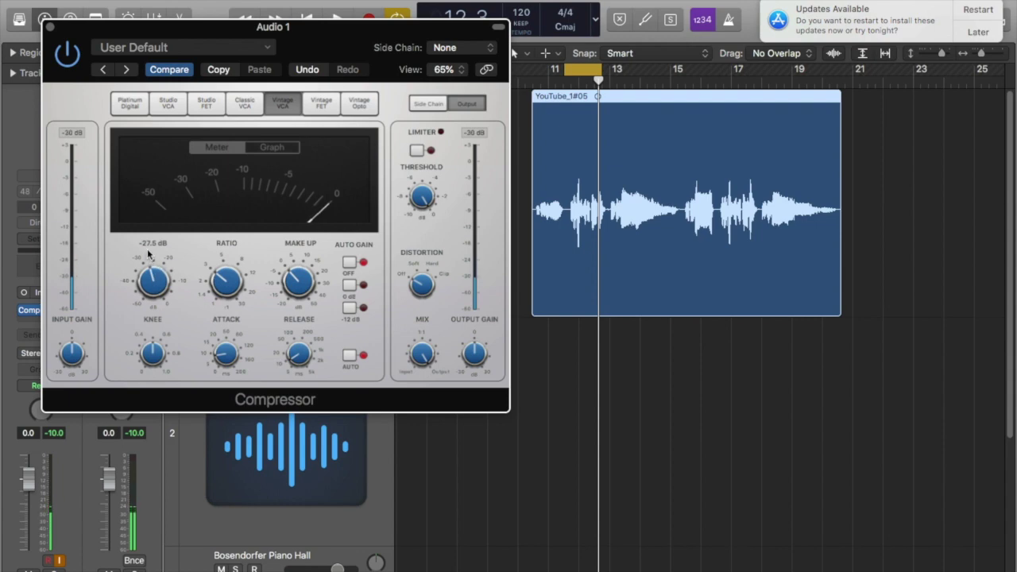
pyautogui.moveTo(225, 282)
pyautogui.moveTo(153, 276)
pyautogui.moveTo(225, 257)
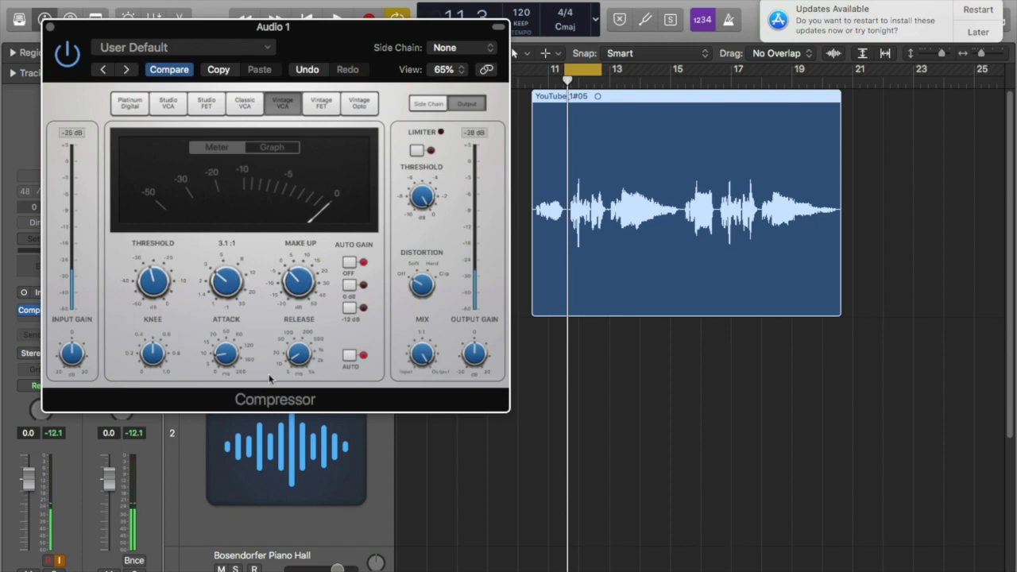
# Set the compressor's attack to 15.5 ms and play the looped vocal peak
pyautogui.moveTo(233, 359)
pyautogui.moveTo(227, 359); pyautogui.dragTo(227, 358)
pyautogui.moveTo(223, 358); pyautogui.dragTo(220, 349)
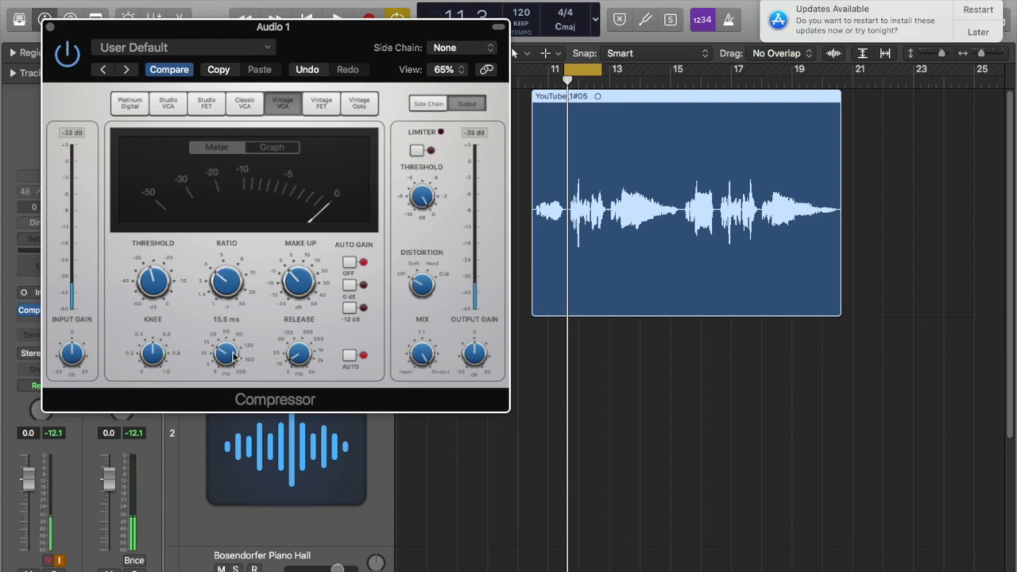
pyautogui.press('space')
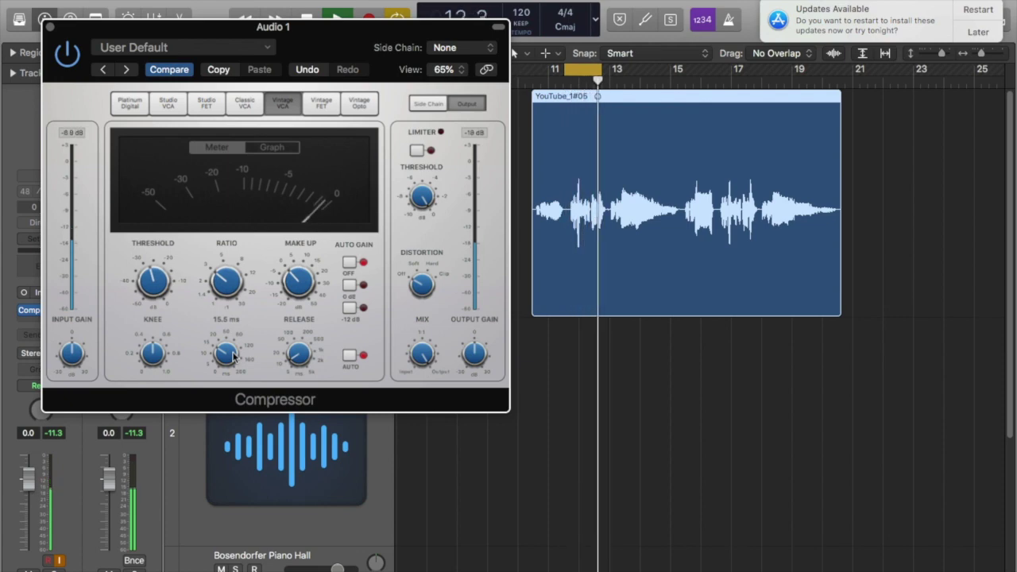
pyautogui.press('space')
# Raise the compressor's release to a much longer time
pyautogui.moveTo(304, 357)
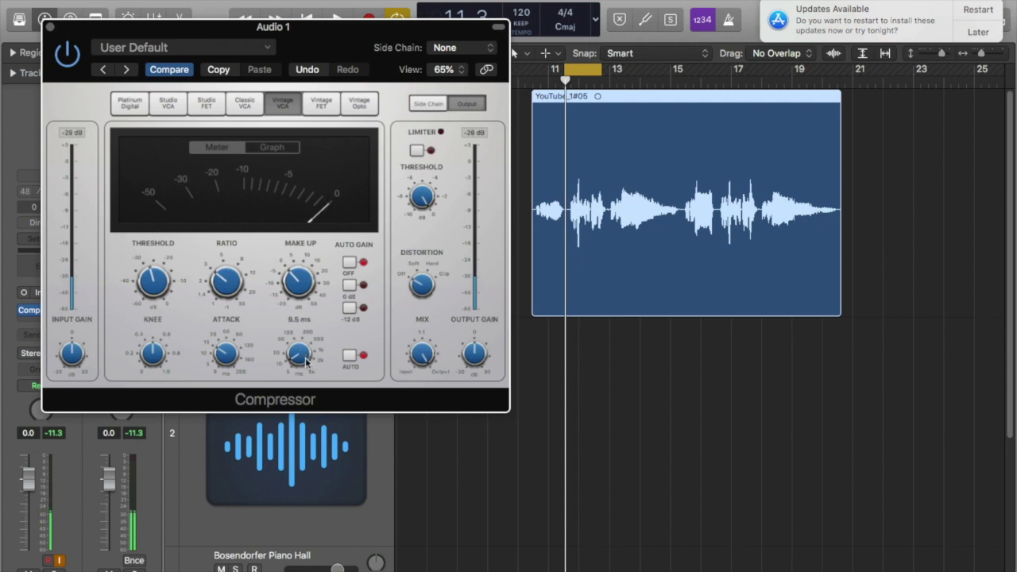
pyautogui.moveTo(299, 359); pyautogui.dragTo(302, 335)
pyautogui.doubleClick(303, 323)
pyautogui.moveTo(301, 357); pyautogui.dragTo(298, 356)
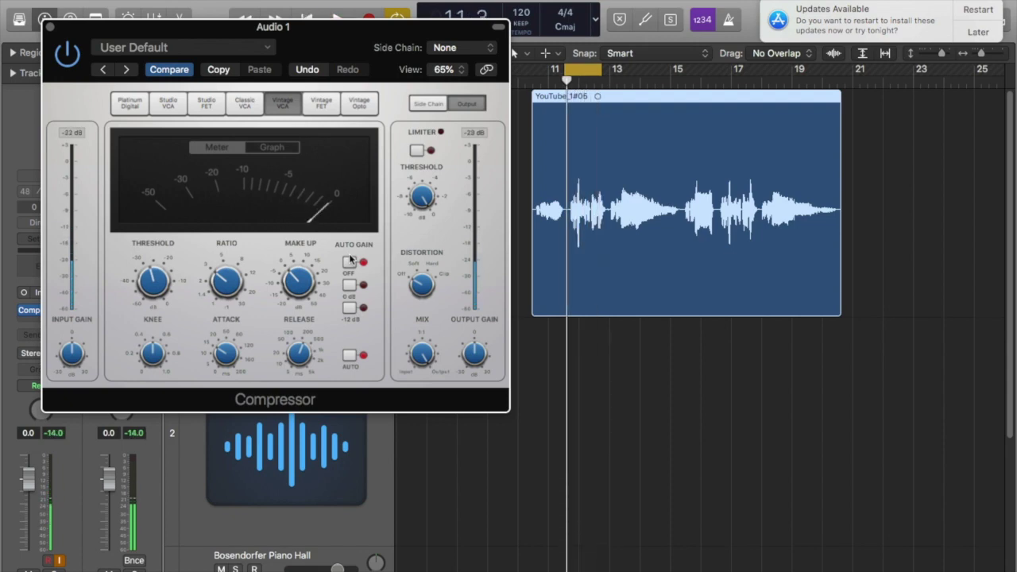
# Extend the cycle range to about mid-bar 10 through the start of bar 13 and play it with the compressor bypassed
pyautogui.moveTo(567, 68); pyautogui.dragTo(605, 75)
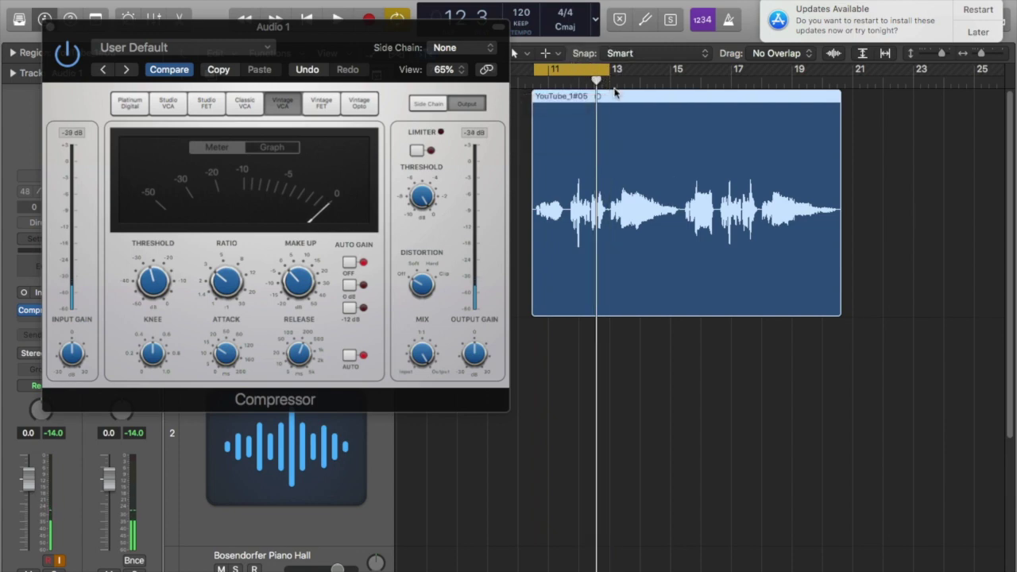
pyautogui.click(67, 61)
pyautogui.click(68, 61)
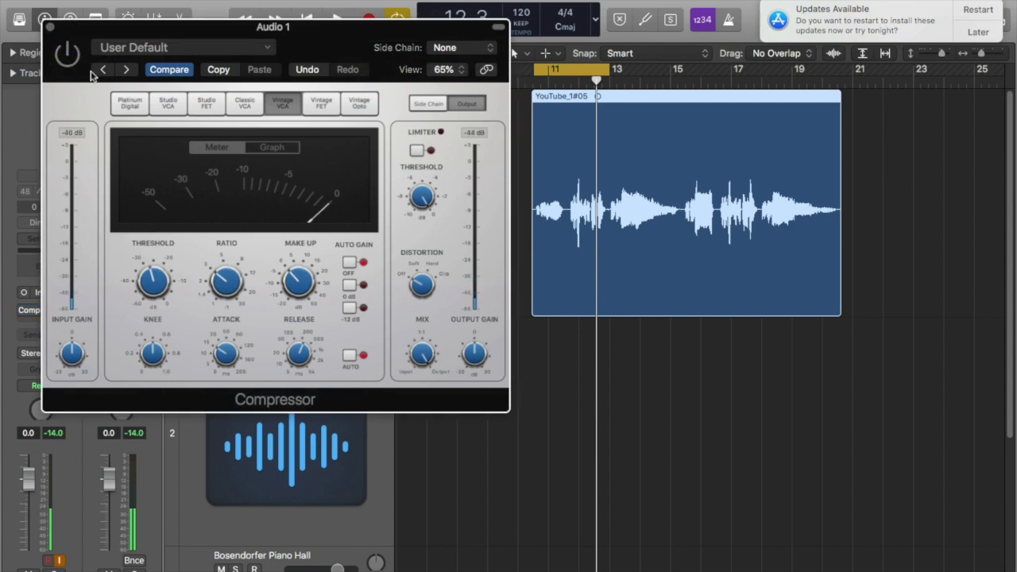
pyautogui.press('space')
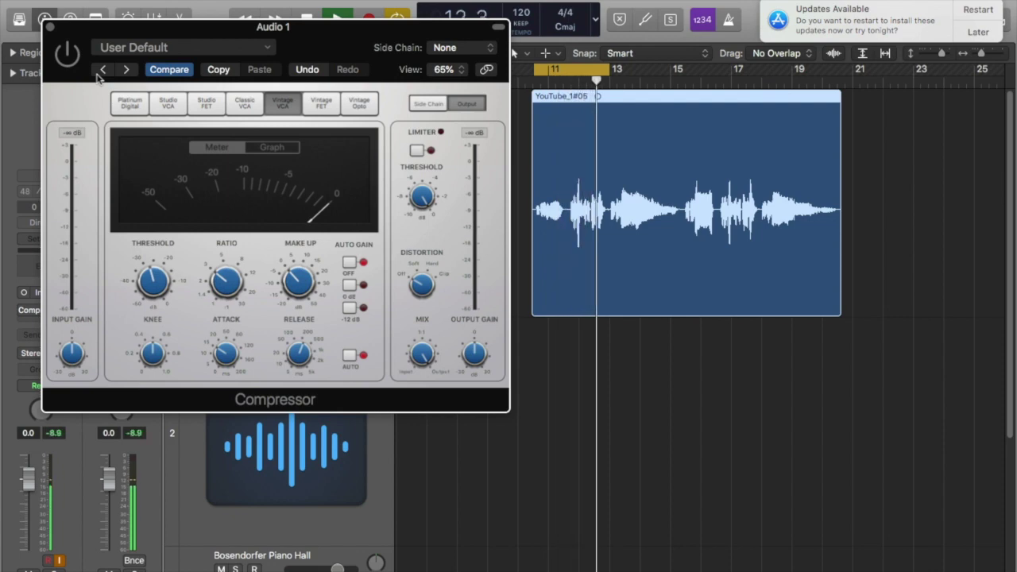
pyautogui.press('space')
# Compare the looped vocal with the compressor enabled and bypassed, ending with it enabled
pyautogui.click(67, 53)
pyautogui.press('space')
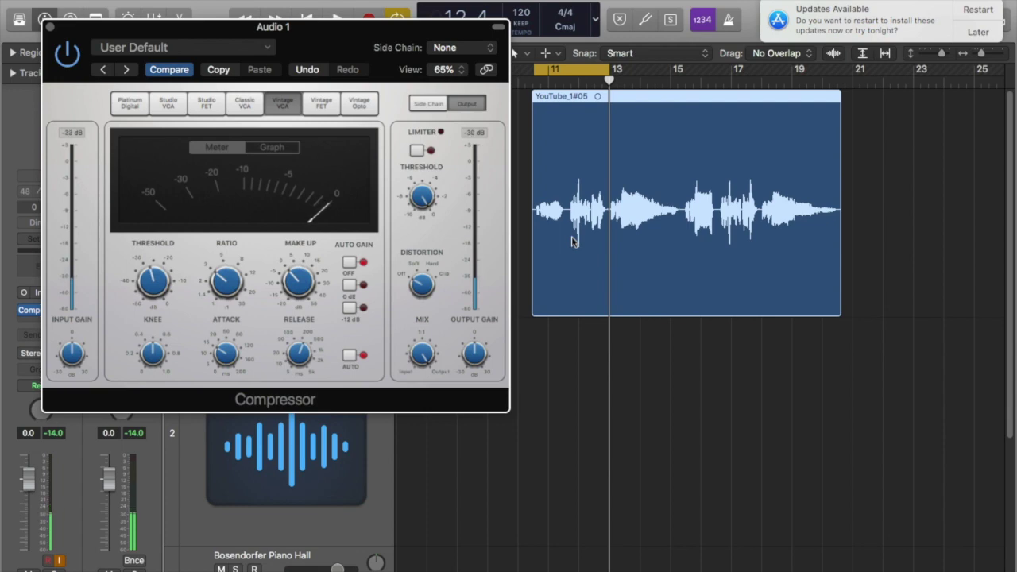
pyautogui.click(68, 54)
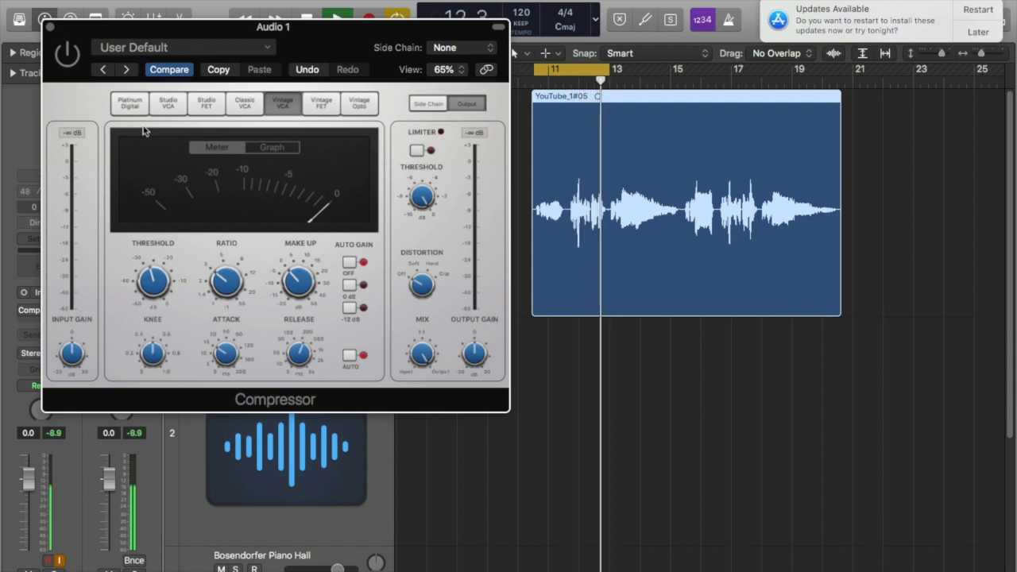
pyautogui.click(70, 62)
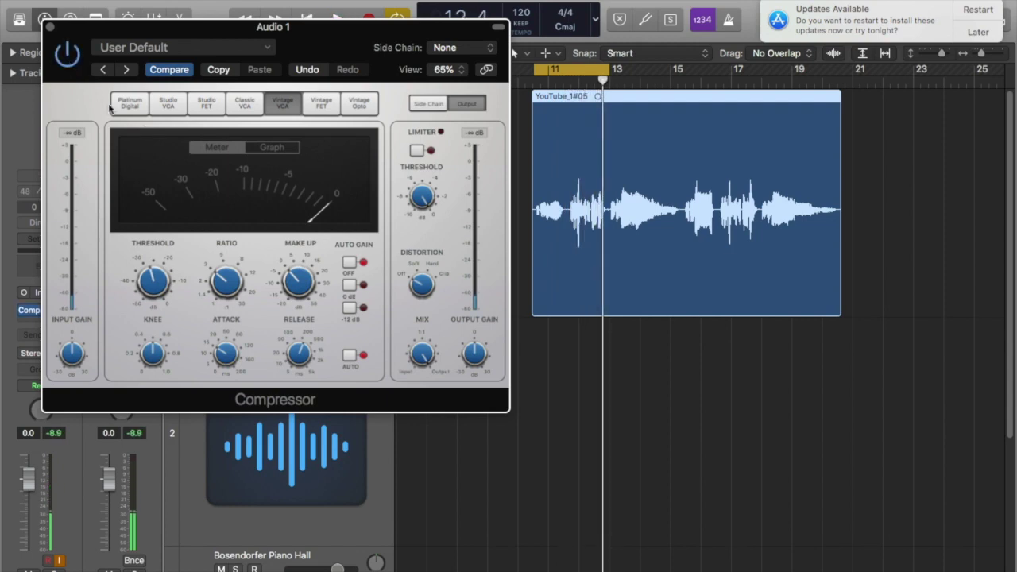
pyautogui.press('space')
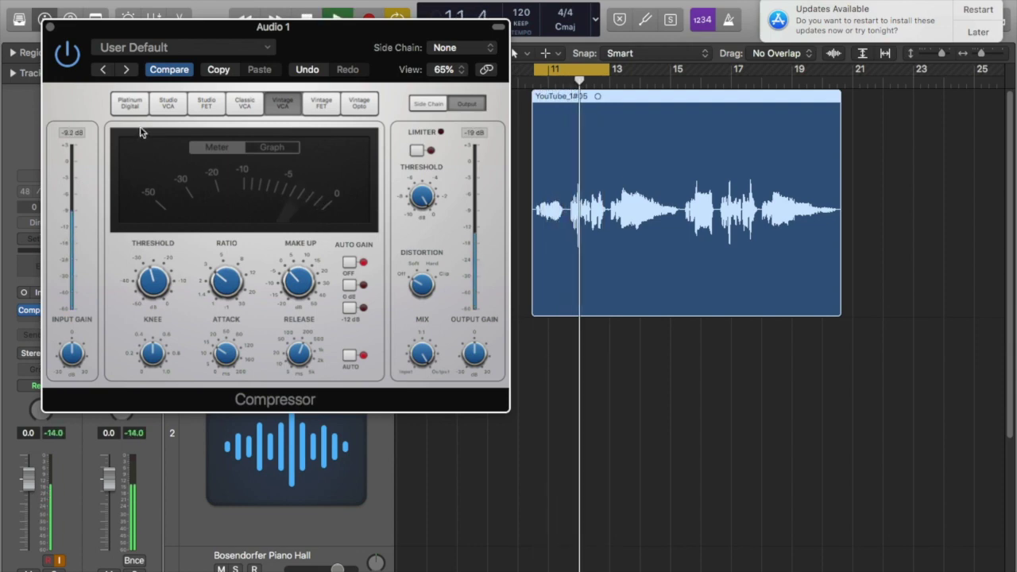
pyautogui.press('space')
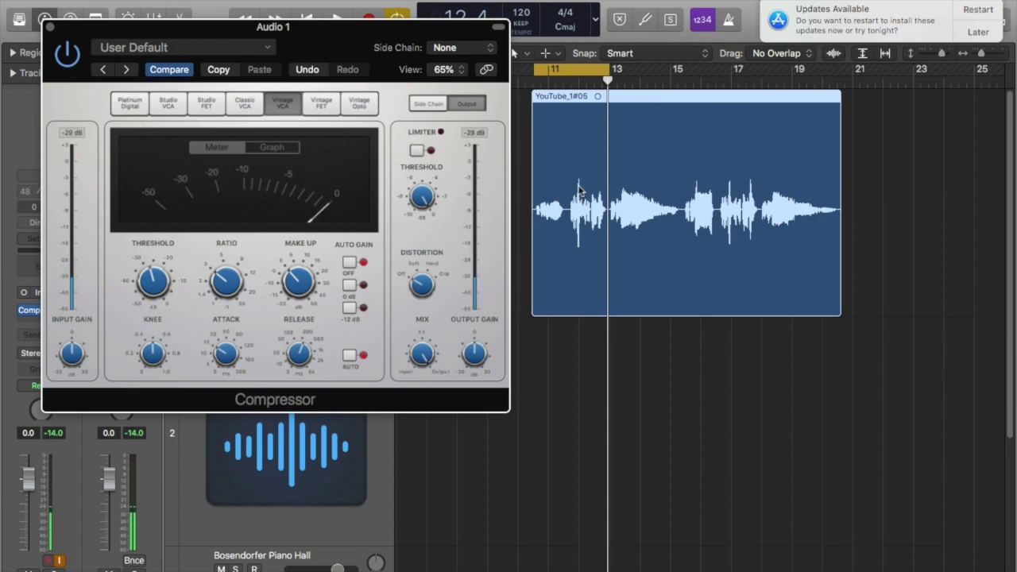
# Shorten the compressor's release, trying 57 ms and settling on 51 ms, and play the loop to check it
pyautogui.moveTo(302, 356)
pyautogui.moveTo(301, 356)
pyautogui.mouseDown()
pyautogui.moveTo(304, 372)
pyautogui.moveTo(300, 361)
pyautogui.mouseUp()
pyautogui.press('space')
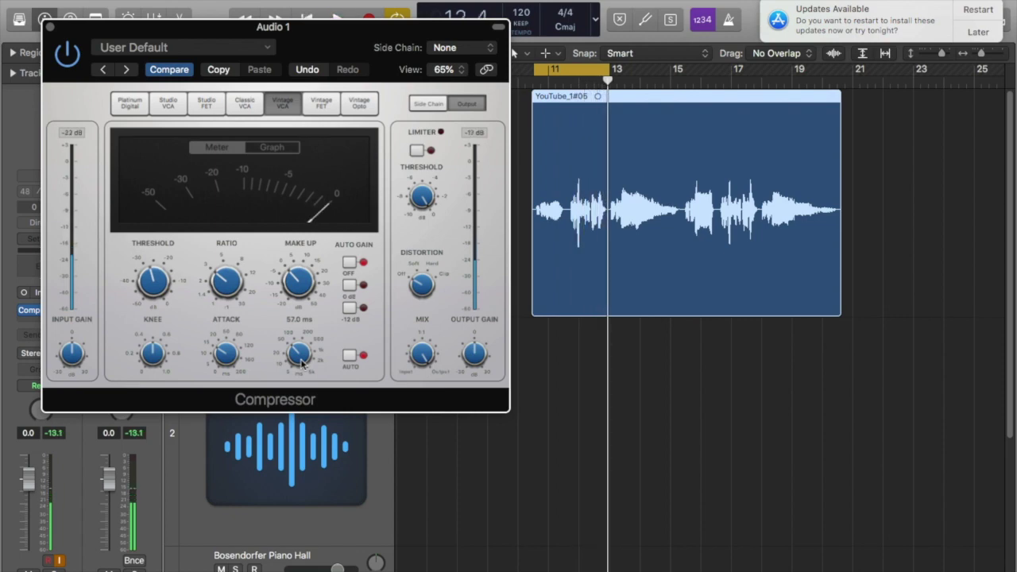
pyautogui.moveTo(301, 361); pyautogui.dragTo(298, 327)
pyautogui.press('space')
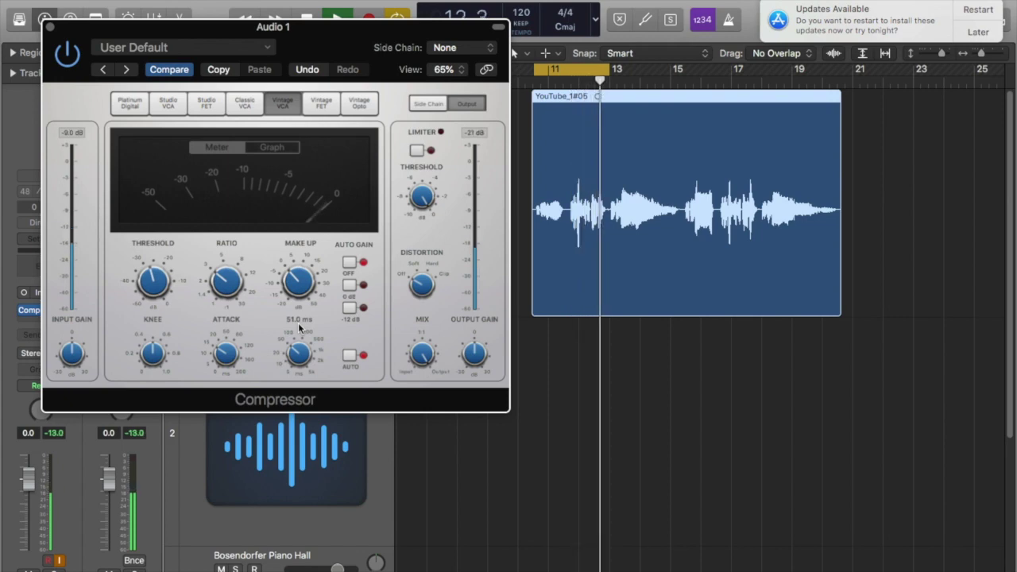
pyautogui.press('space')
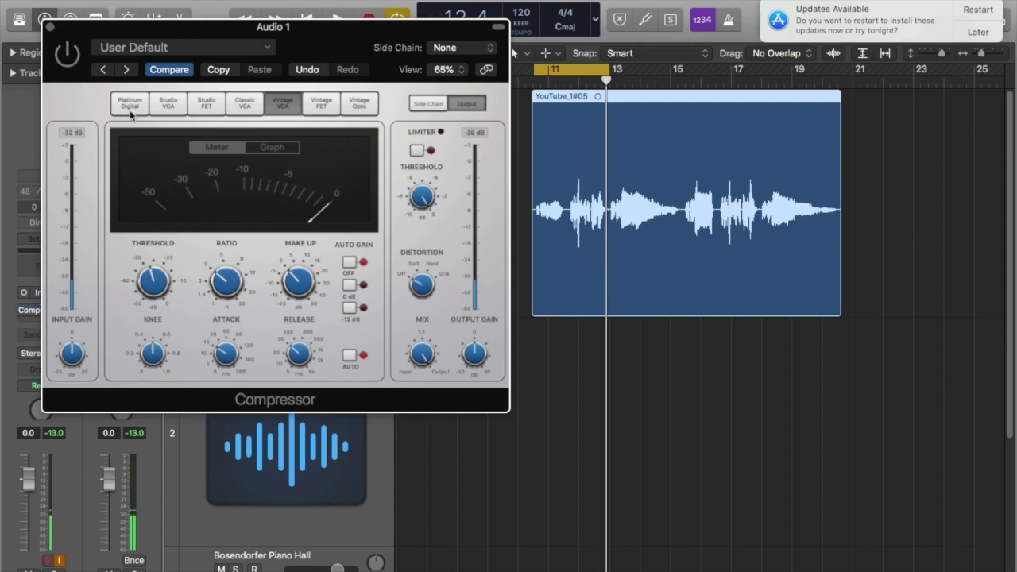
# Play the loop with the compressor bypassed and again with it enabled to compare the peaks
pyautogui.press('space')
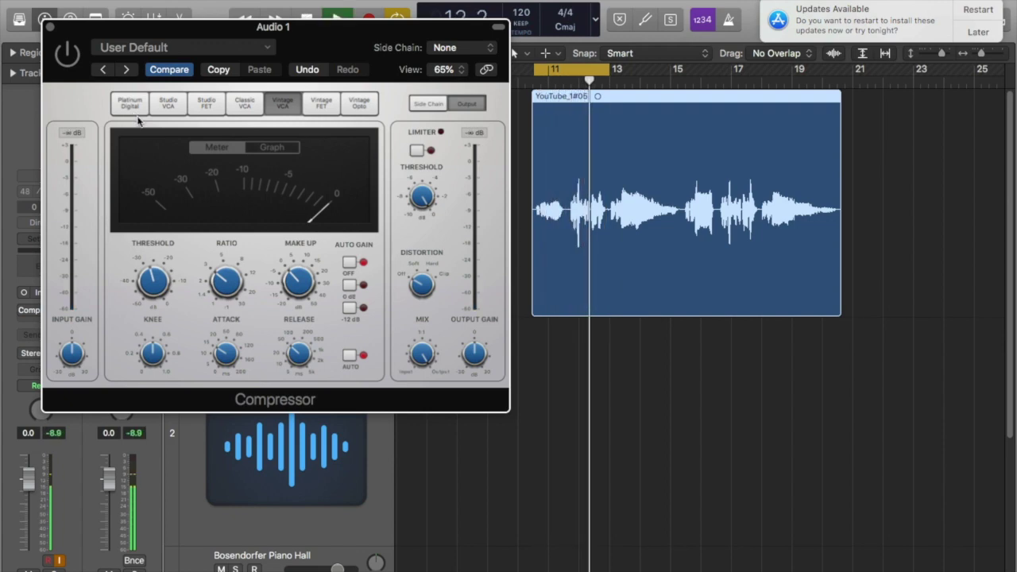
pyautogui.press('space')
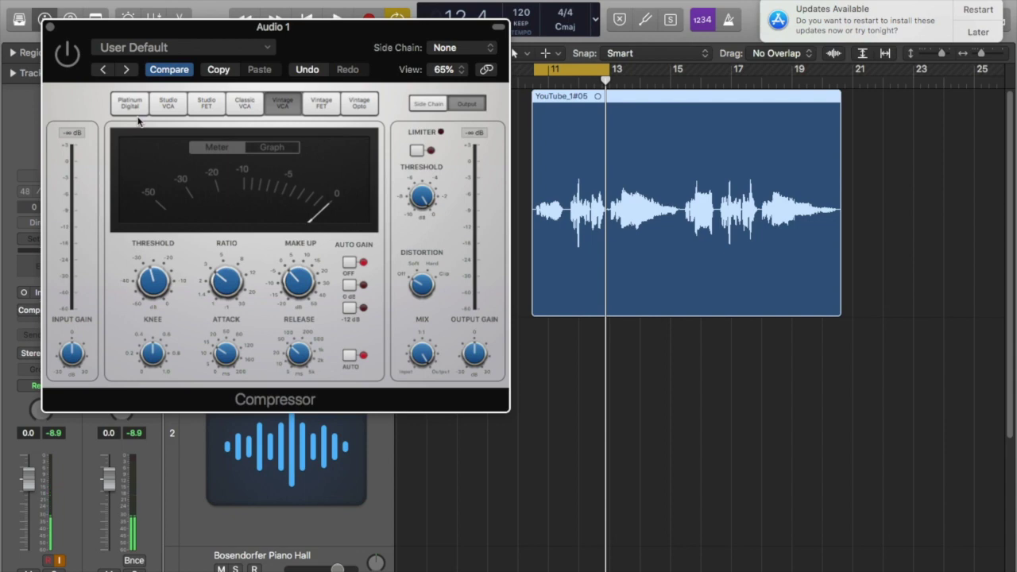
pyautogui.click(68, 55)
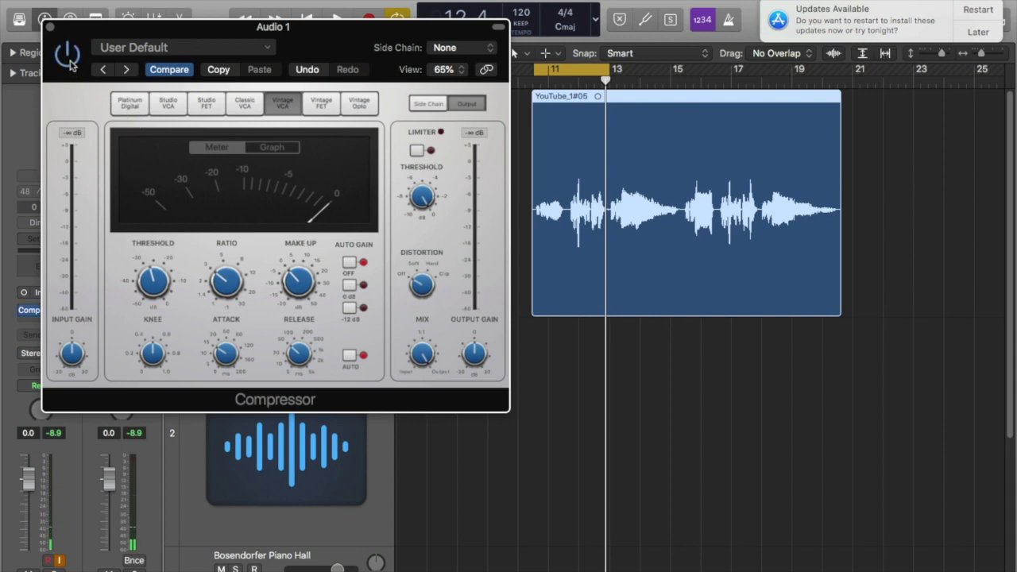
pyautogui.press('space')
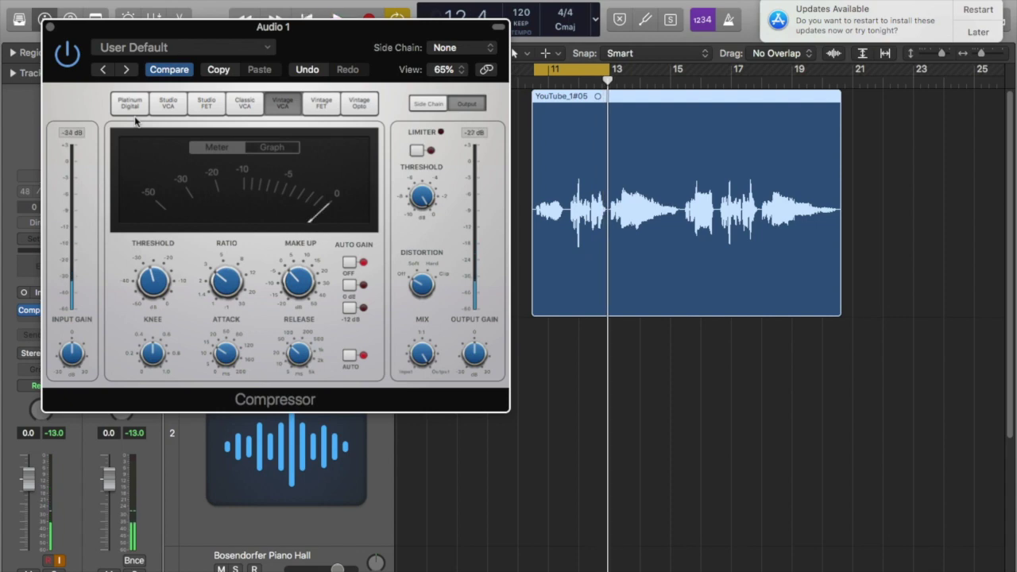
# Close the Audio 1 track's compressor window
pyautogui.moveTo(223, 255)
pyautogui.moveTo(247, 362)
pyautogui.press('super+w')
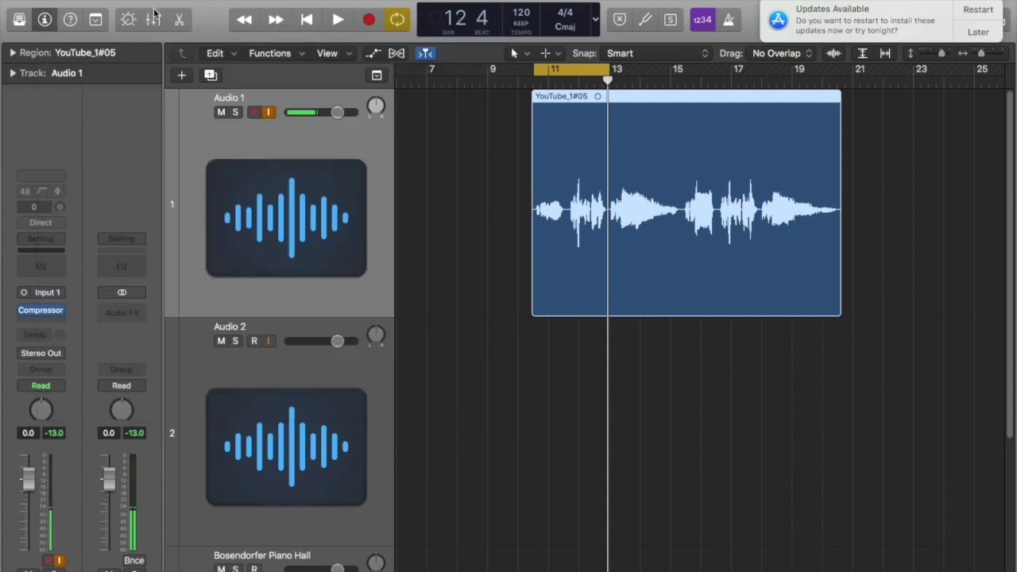